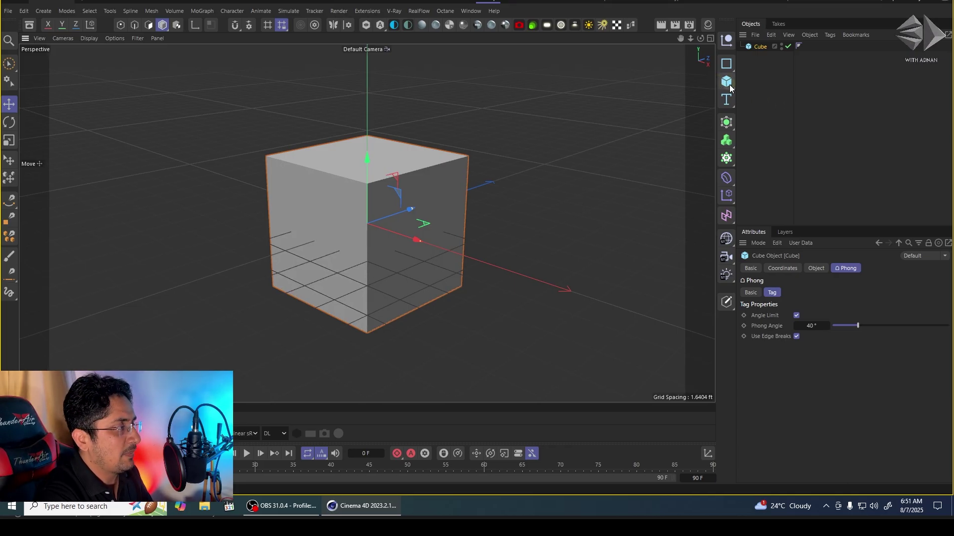
- Add a cylinder primitive to the scene and move it away from the cube so the two stand apart
left_click(727, 84)
left_click(826, 96)
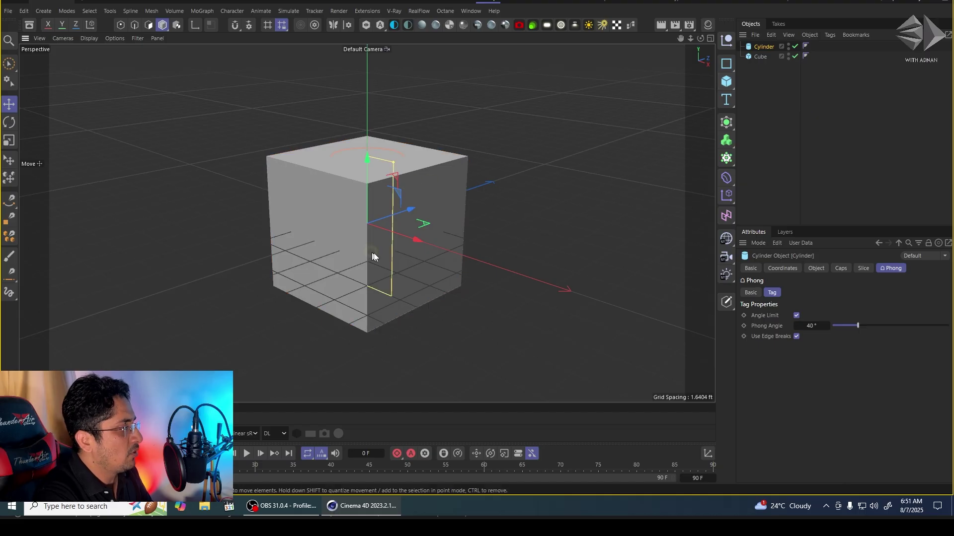
left_click_drag(396, 237, 312, 203)
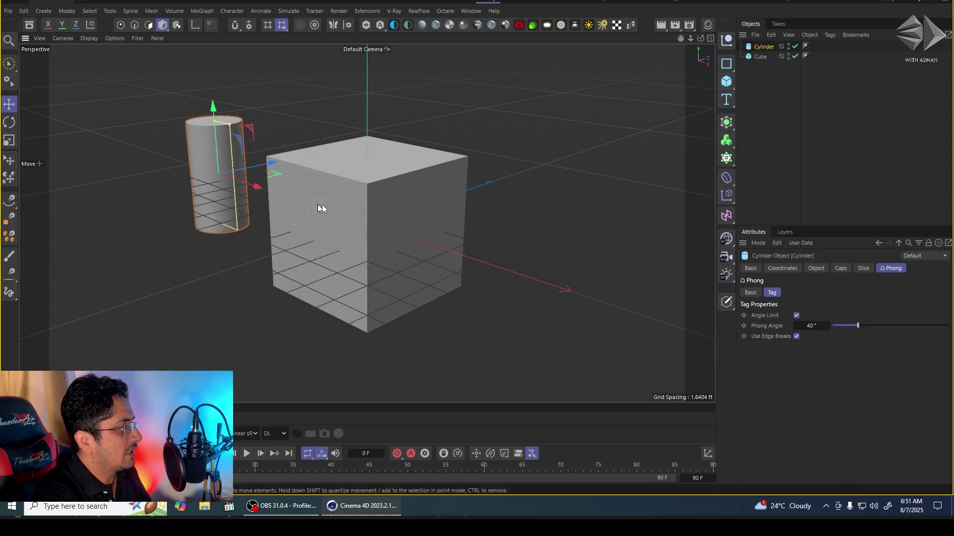
- Select the cube and the cylinder alternately, in the viewport and the object list, to compare their attributes
left_click(348, 200)
mouse_move(365, 190)
left_mouse_down("alt")
mouse_move(366, 179)
mouse_move(404, 170)
mouse_move(369, 140)
mouse_move(389, 208)
mouse_move(389, 154)
mouse_move(430, 219)
left_mouse_up("alt")
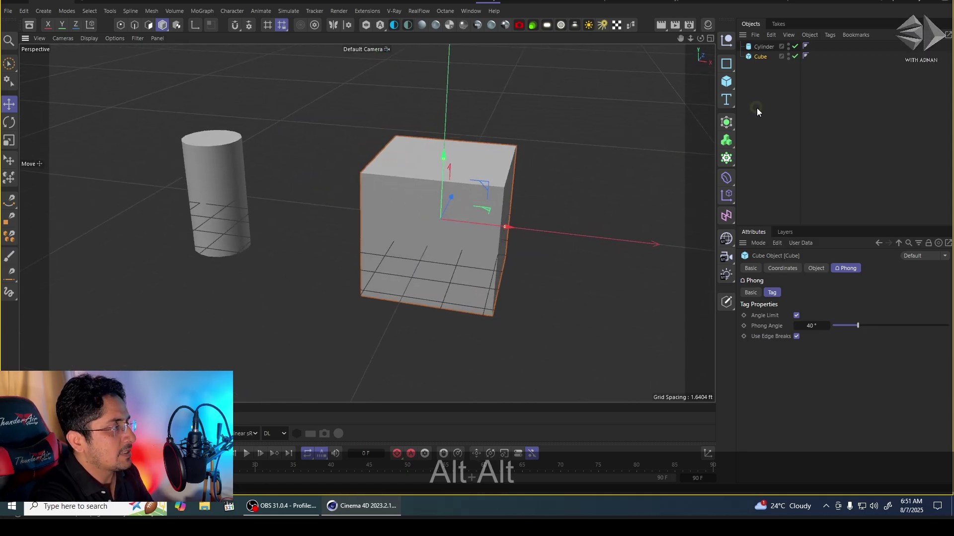
left_click(760, 47)
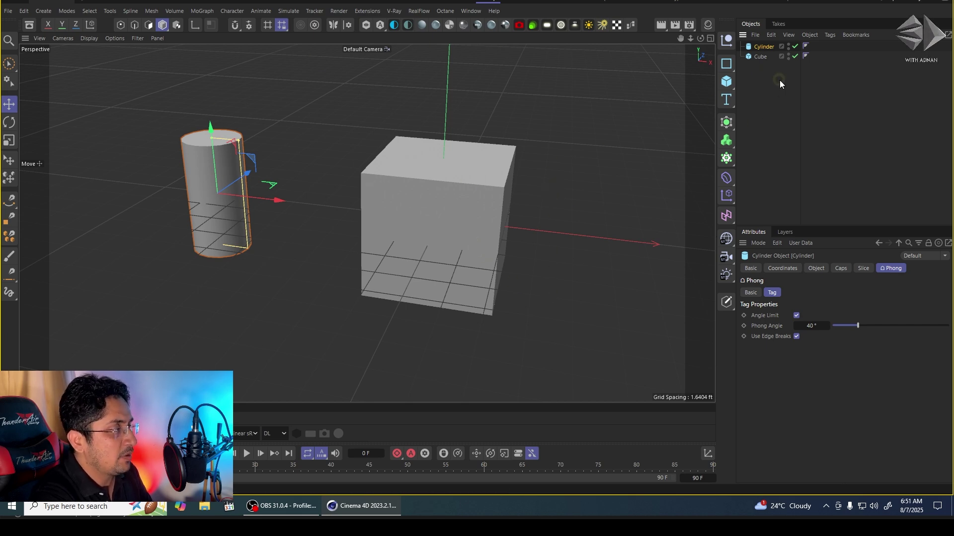
left_click(759, 57)
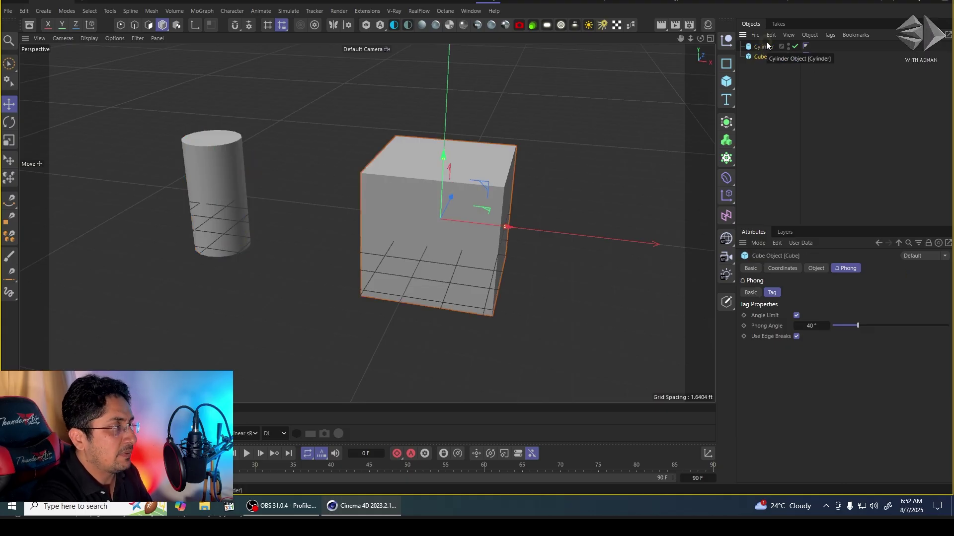
left_click(765, 46)
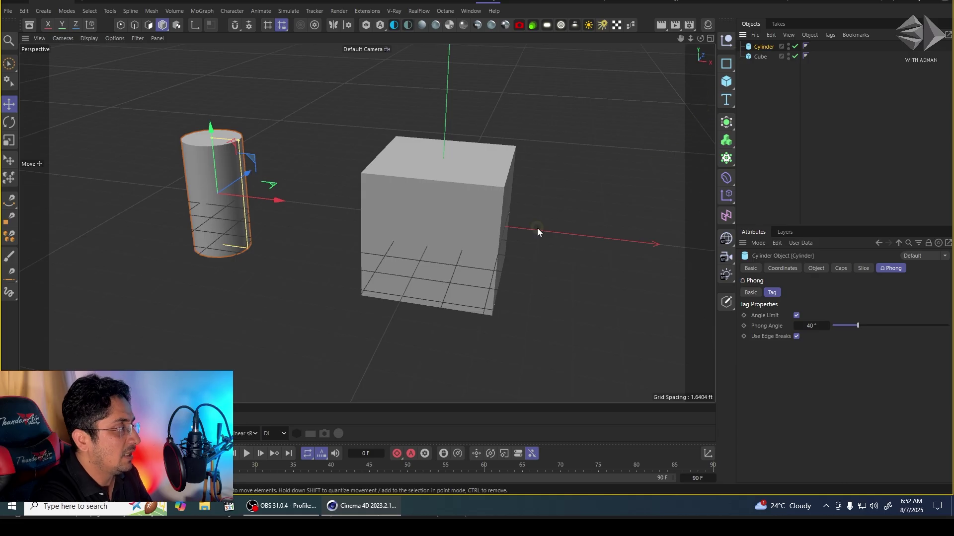
left_click(466, 206)
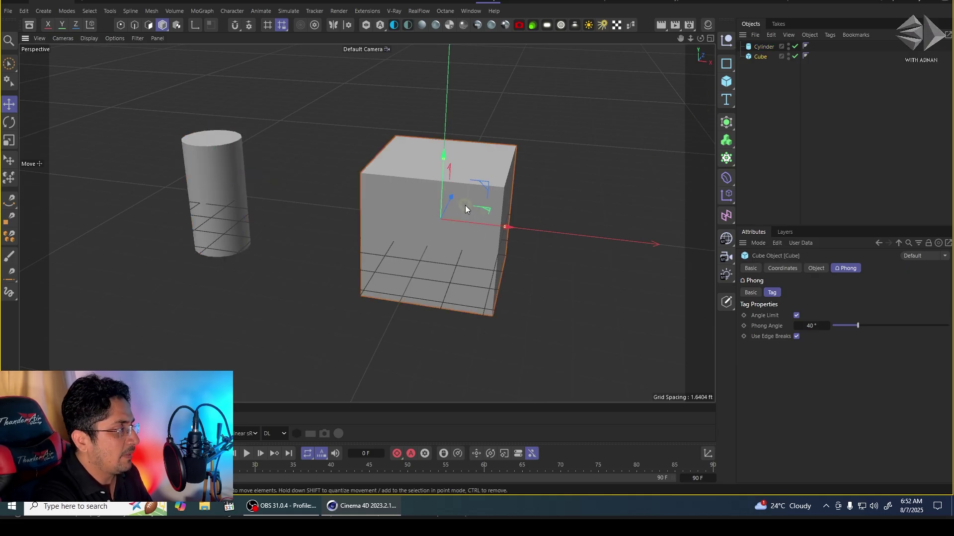
left_click(219, 168)
left_click(412, 178)
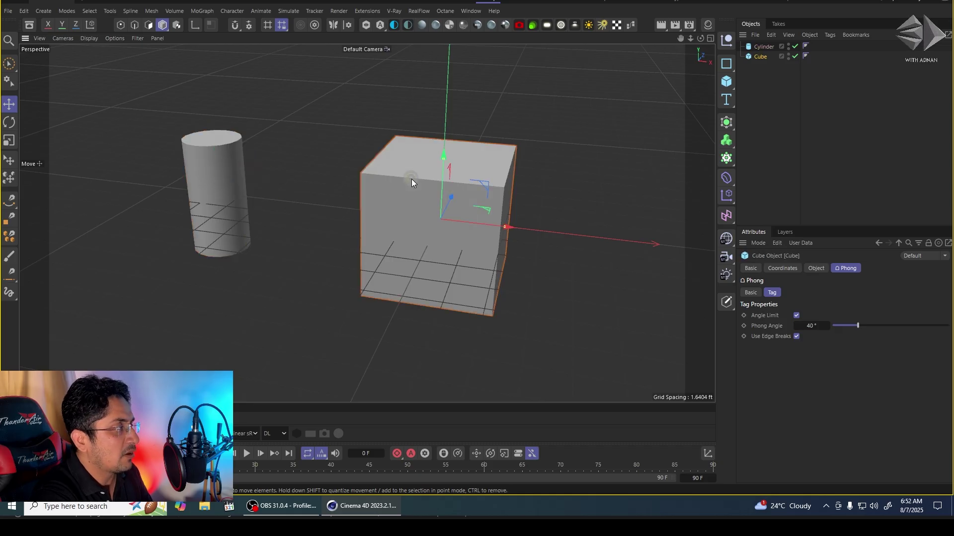
left_click(229, 165)
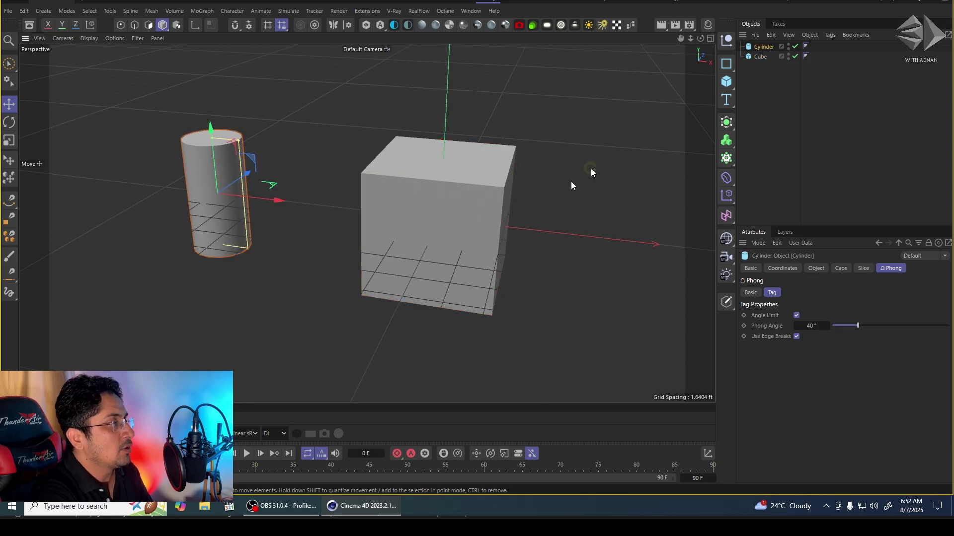
left_click(469, 202)
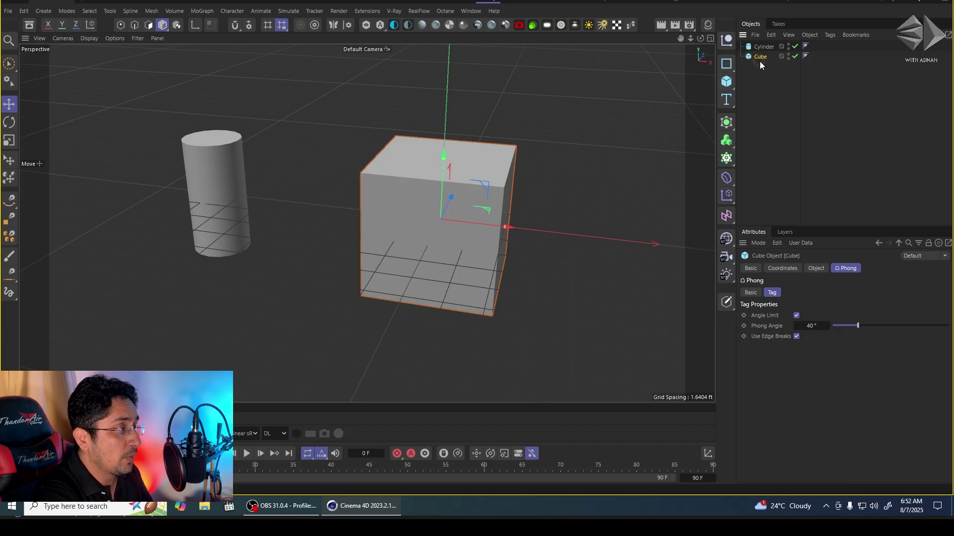
left_click(758, 48)
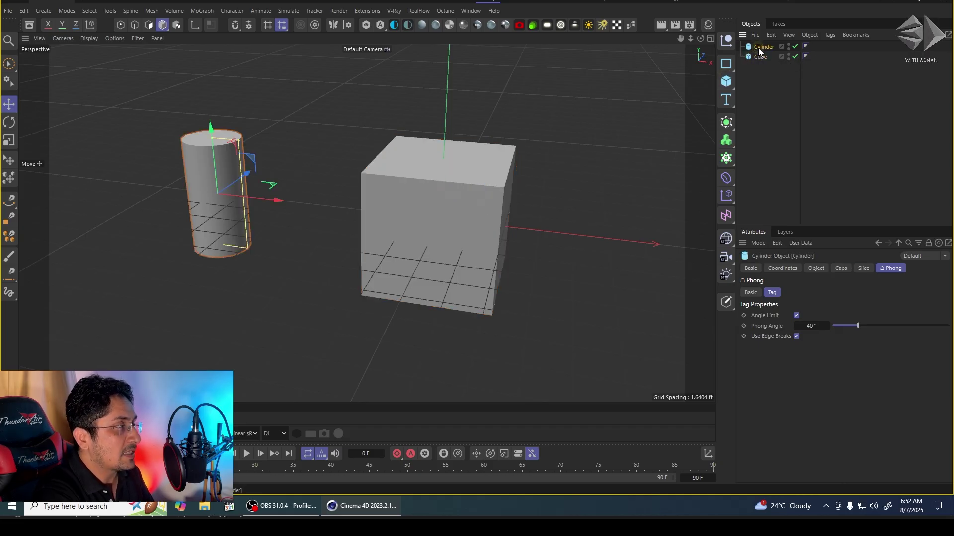
left_click(757, 57)
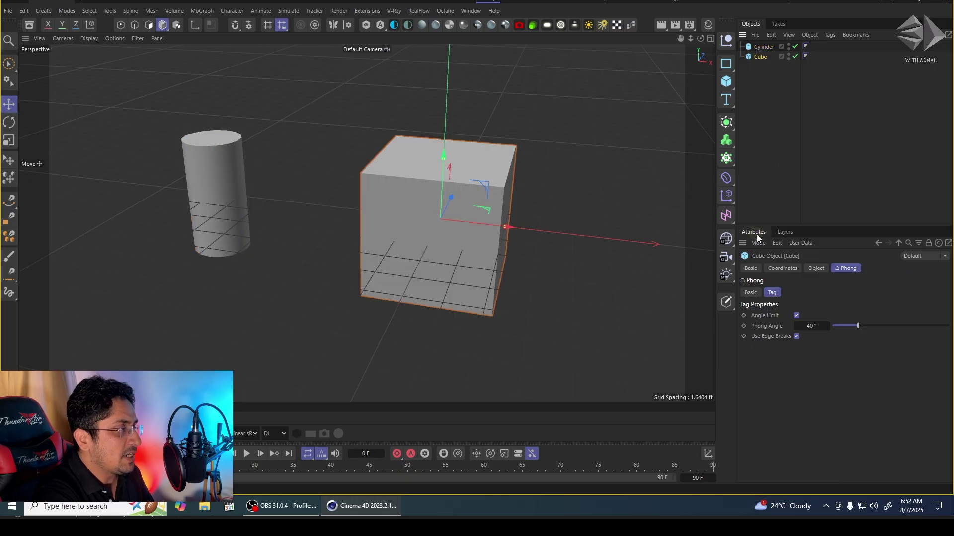
left_click(765, 47)
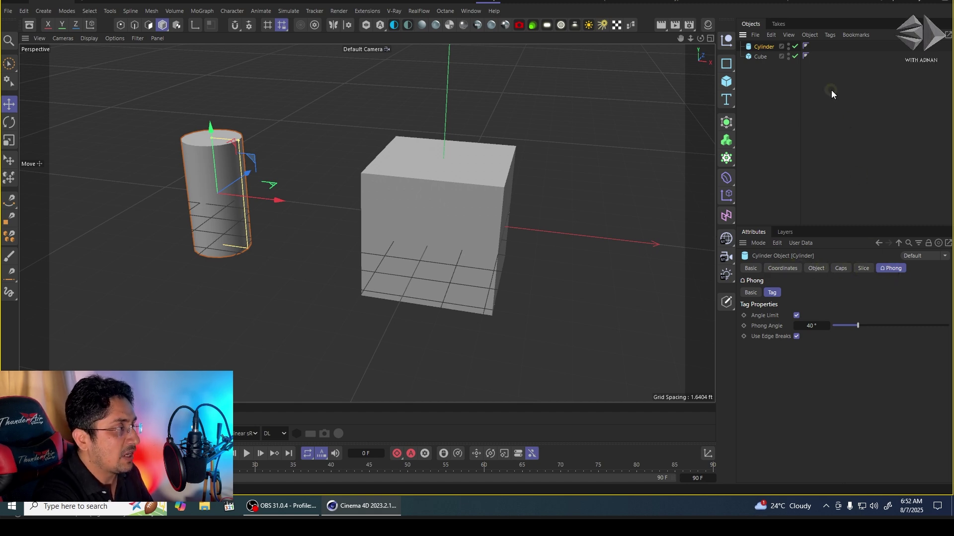
left_click(761, 57)
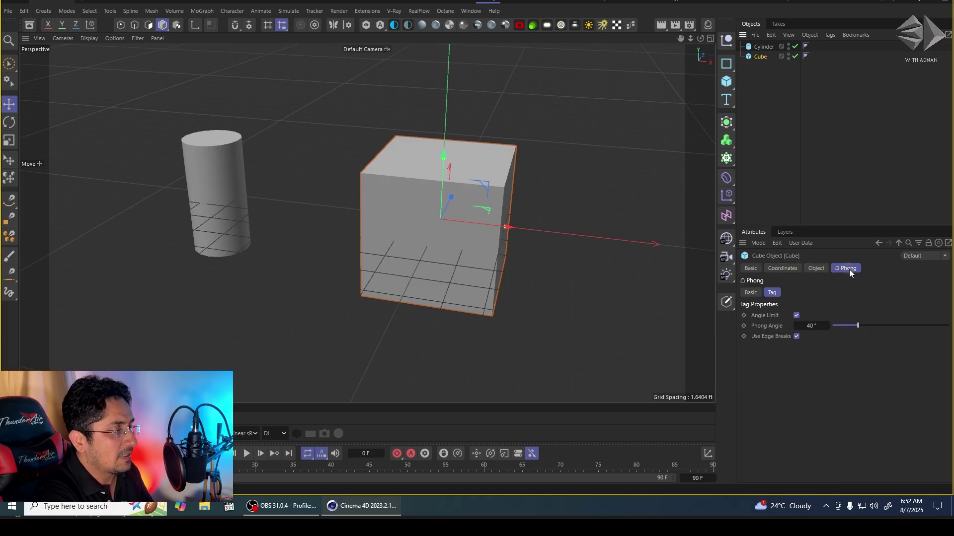
- Examine the attributes with the cylinder and cube selected together, and compare them with each object's own attributes
left_click(820, 147)
left_click_drag(780, 104, 747, 52)
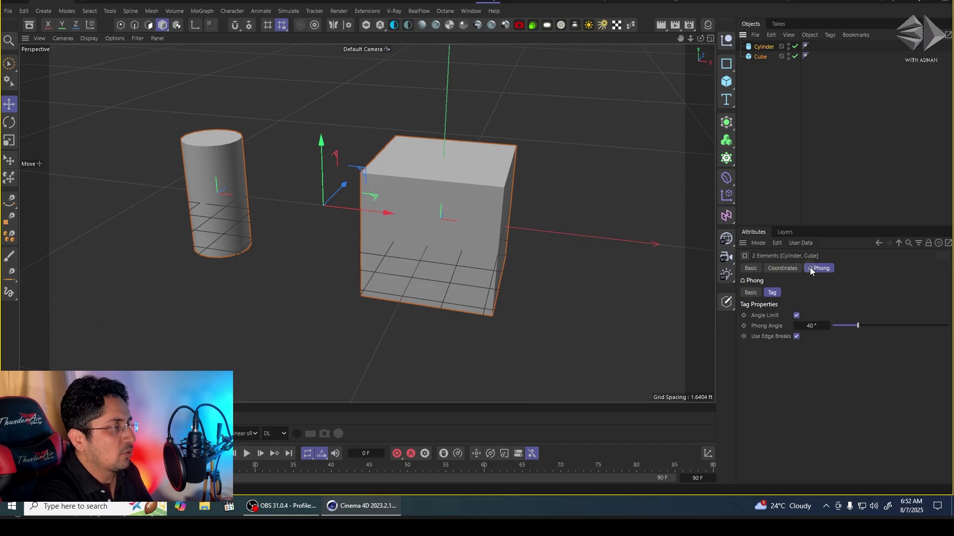
left_click(779, 115)
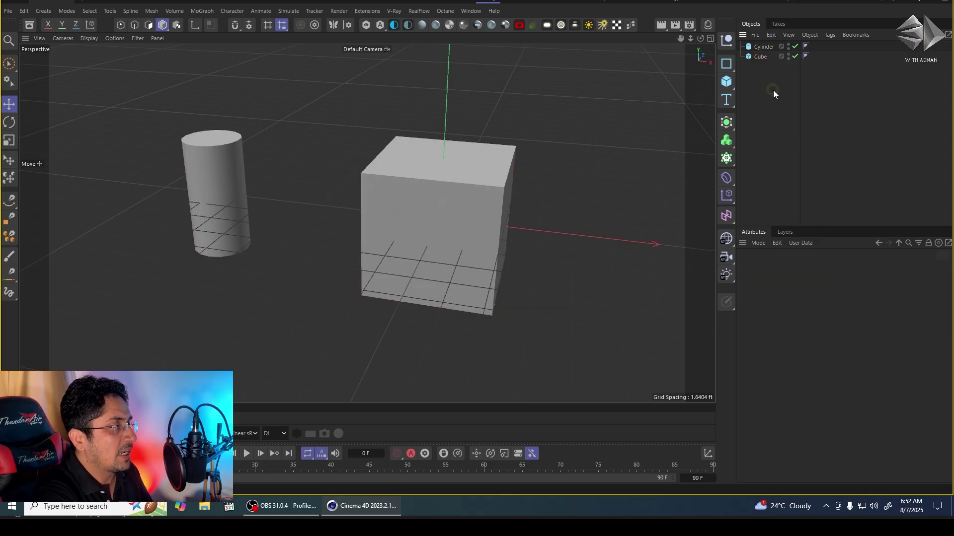
left_click(761, 56)
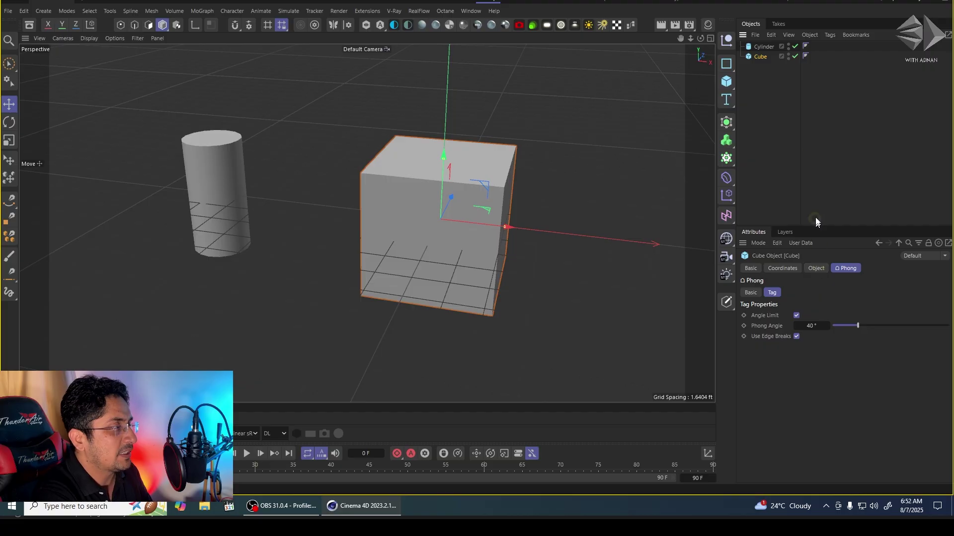
left_click(760, 46)
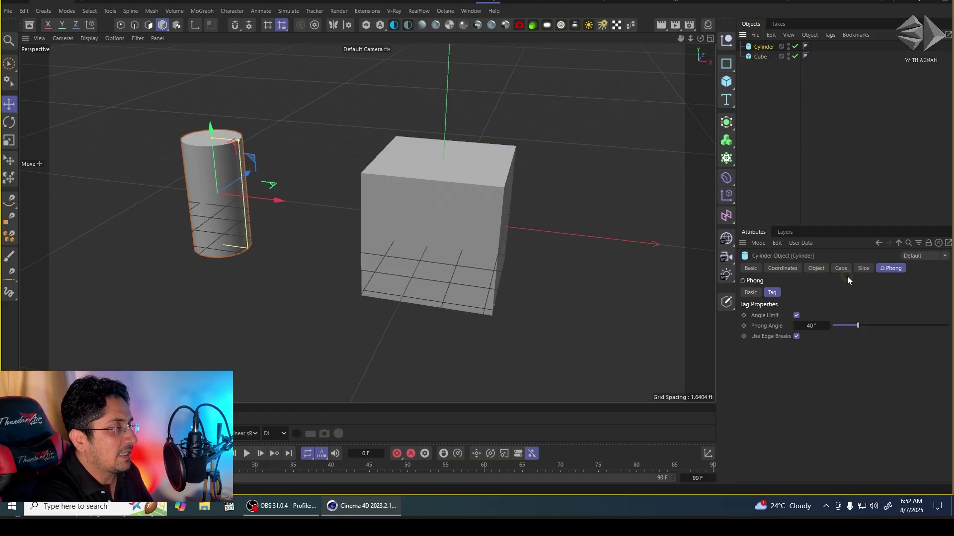
left_click(786, 153)
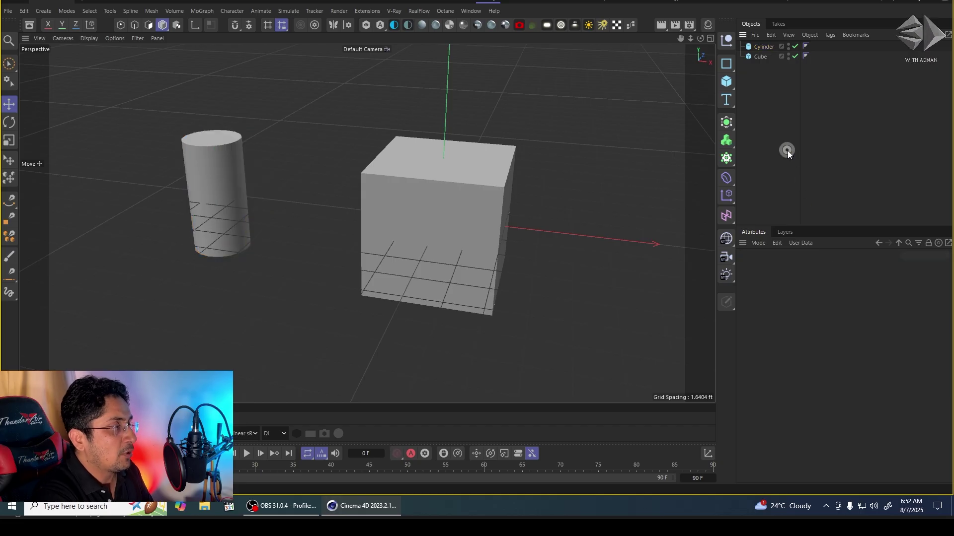
- Select both objects and review their shared Basic, Coordinates and Phong attributes, ending with nothing selected
left_click_drag(786, 153, 742, 31)
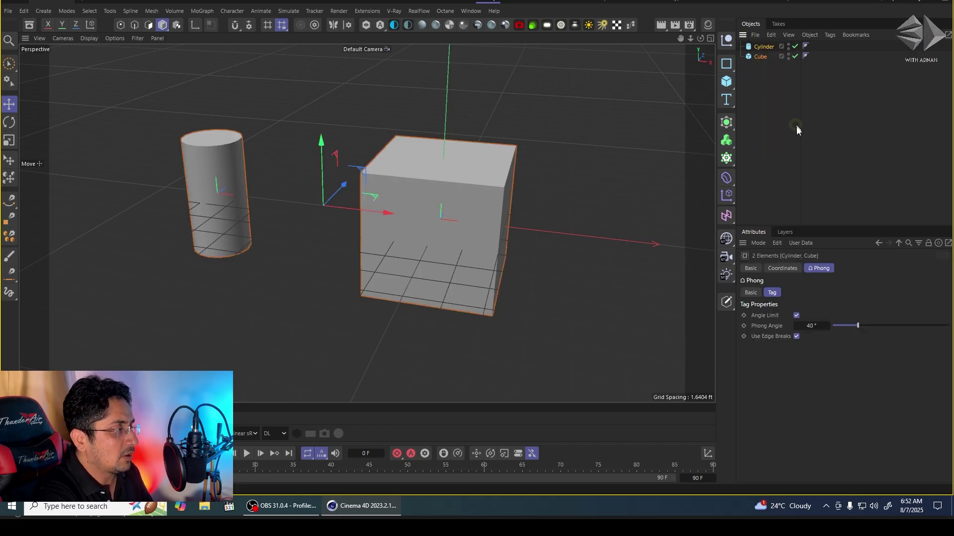
left_click(750, 269)
left_click(771, 269)
left_click(819, 269)
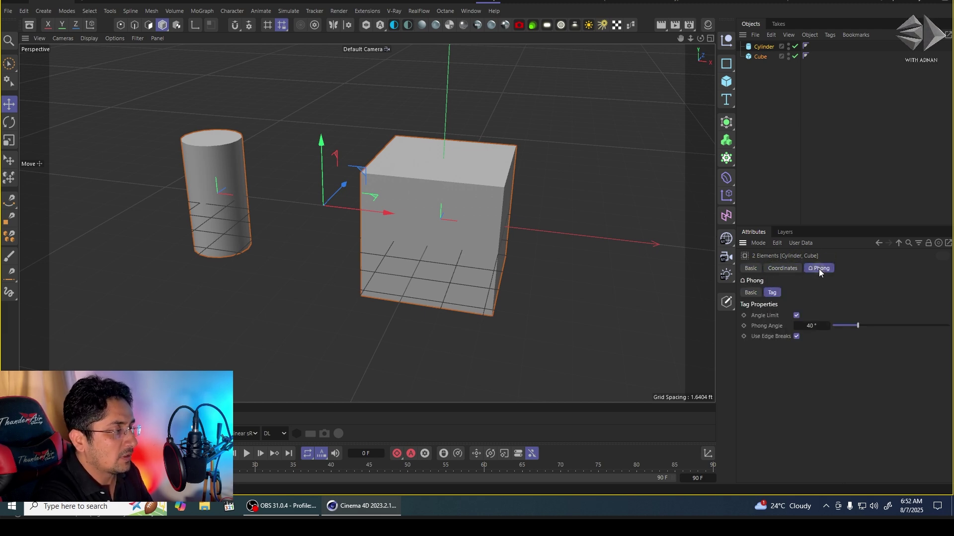
left_click(790, 121)
left_click(768, 90)
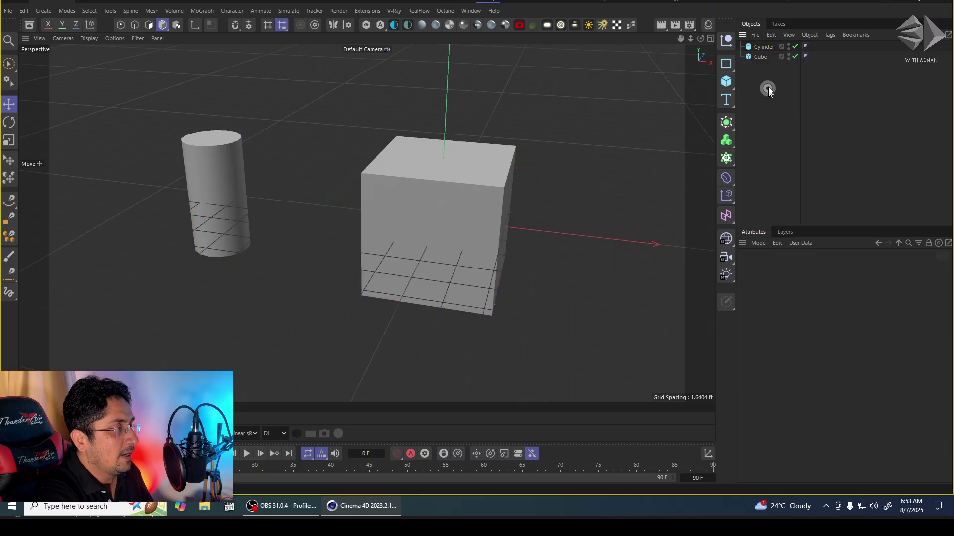
- Compare the attribute categories of the cube alone, the cylinder alone and both together, then clear the selection
left_click(758, 58)
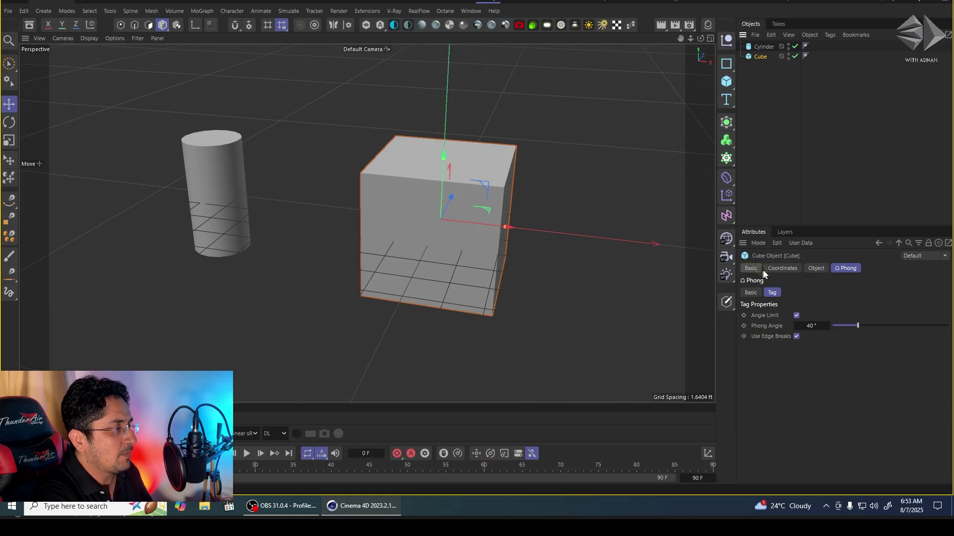
left_click(755, 49)
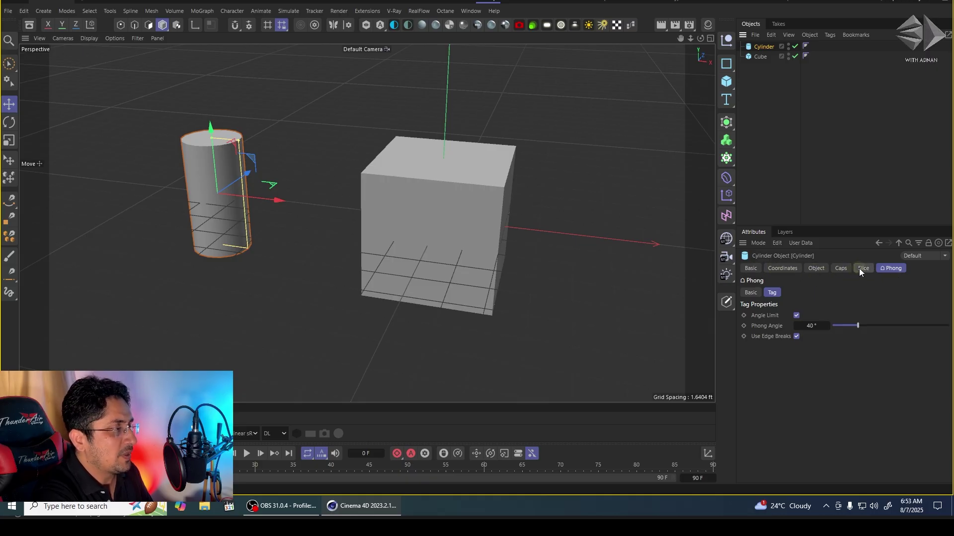
left_click(831, 178)
left_click_drag(790, 138, 738, 50)
left_click(764, 85)
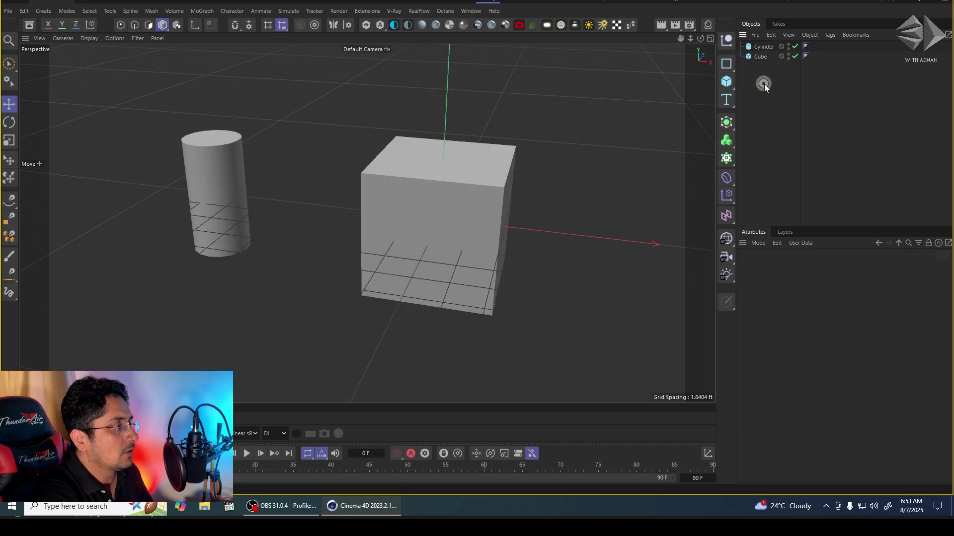
- Examine the cube's Basic, Coordinates, Object and Phong properties one after another
left_click(762, 57)
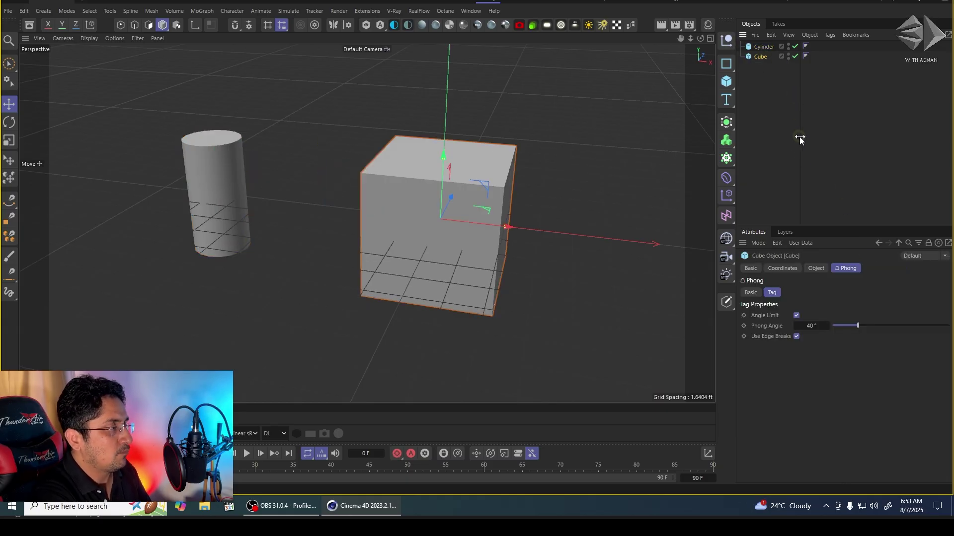
left_click(753, 268)
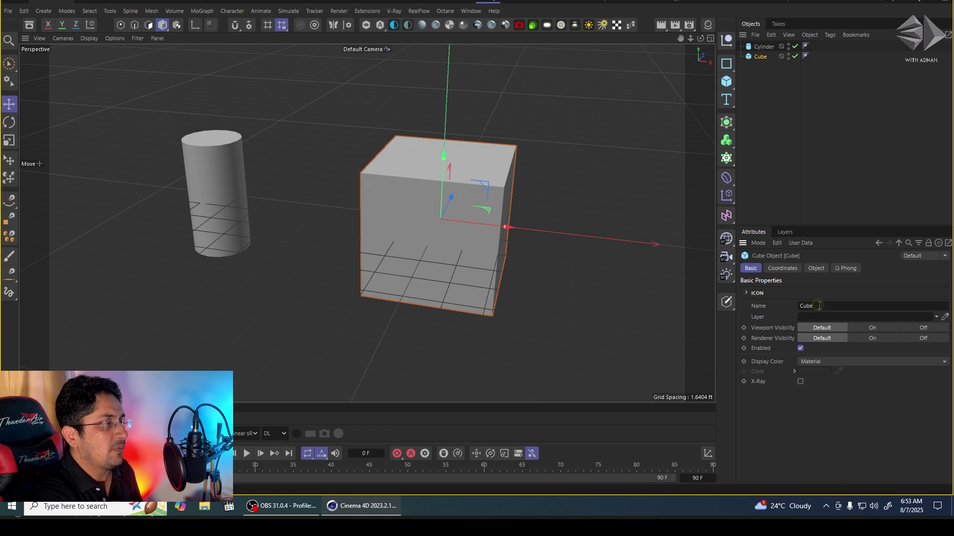
left_click(782, 269)
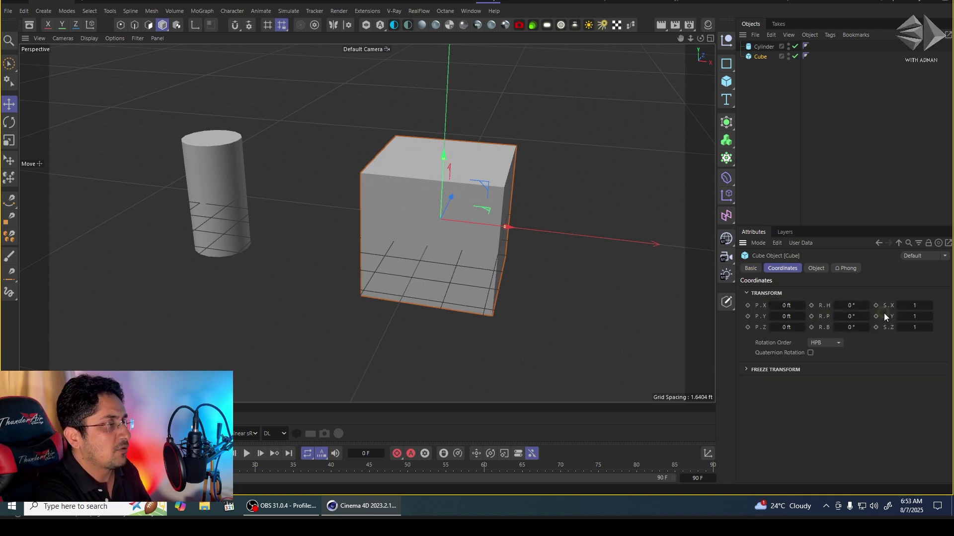
left_click(814, 269)
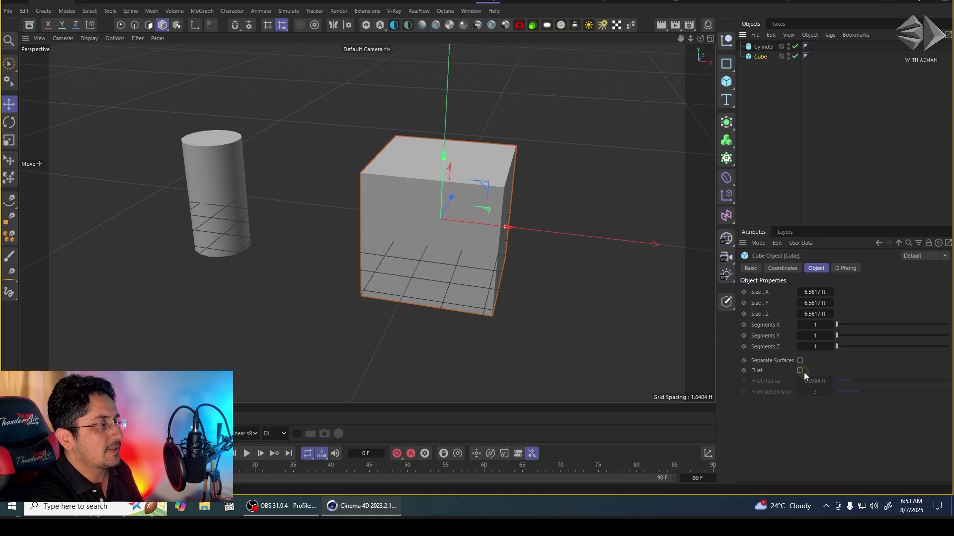
left_click(843, 268)
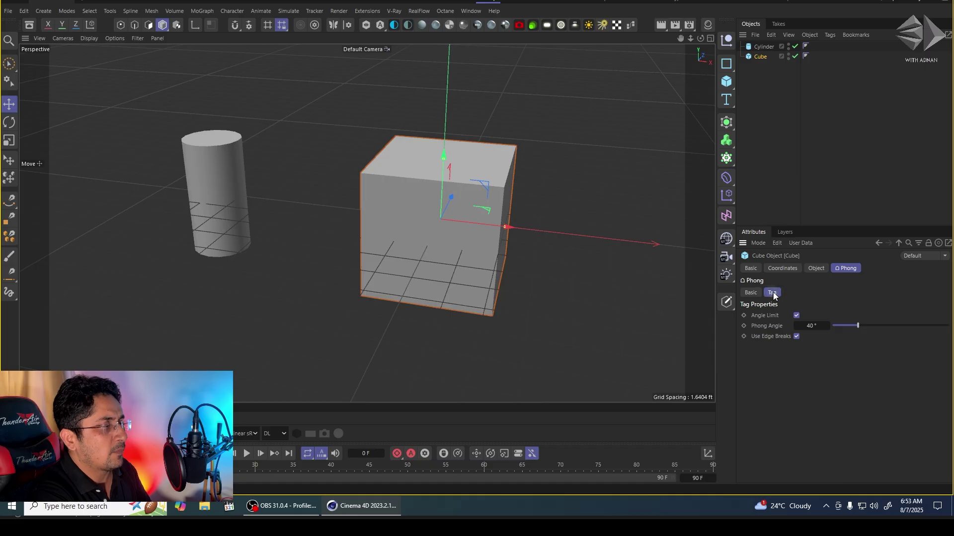
- Inspect the Phong tags of the cube and the cylinder, and compare them with the attributes of the objects themselves
left_click(807, 56)
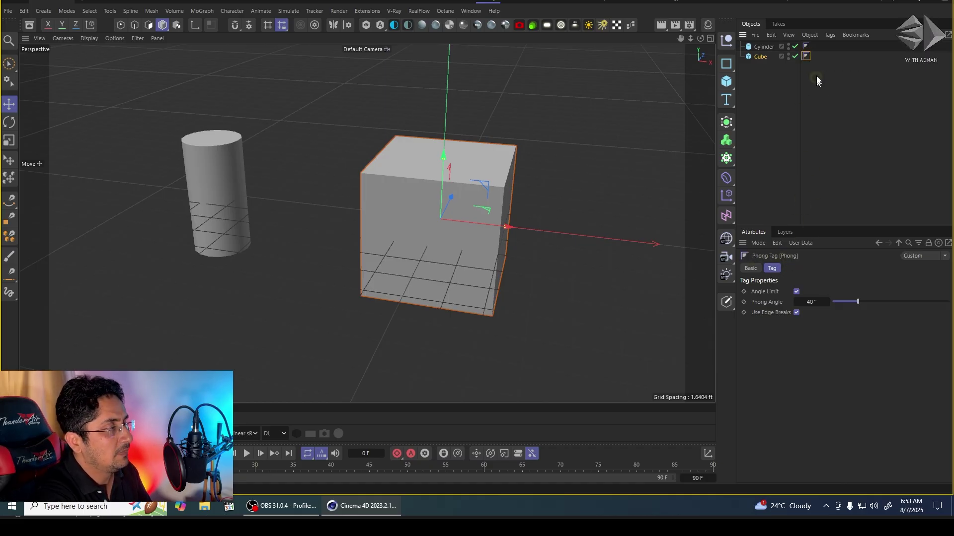
left_click(805, 46)
left_click(765, 57)
left_click(762, 48)
left_click(761, 58)
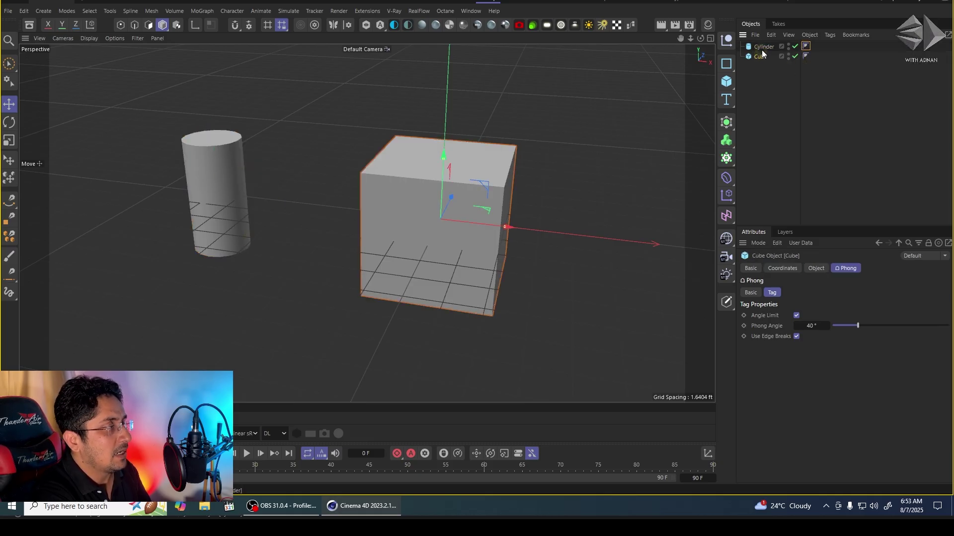
left_click(761, 50)
left_click(756, 57)
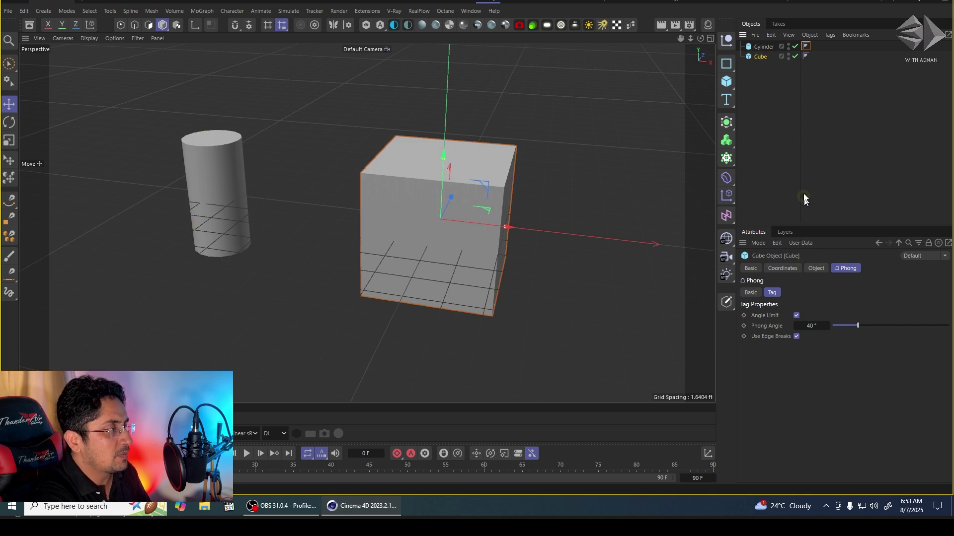
- Examine the cylinder's Object, Caps and Slice properties
left_click(763, 47)
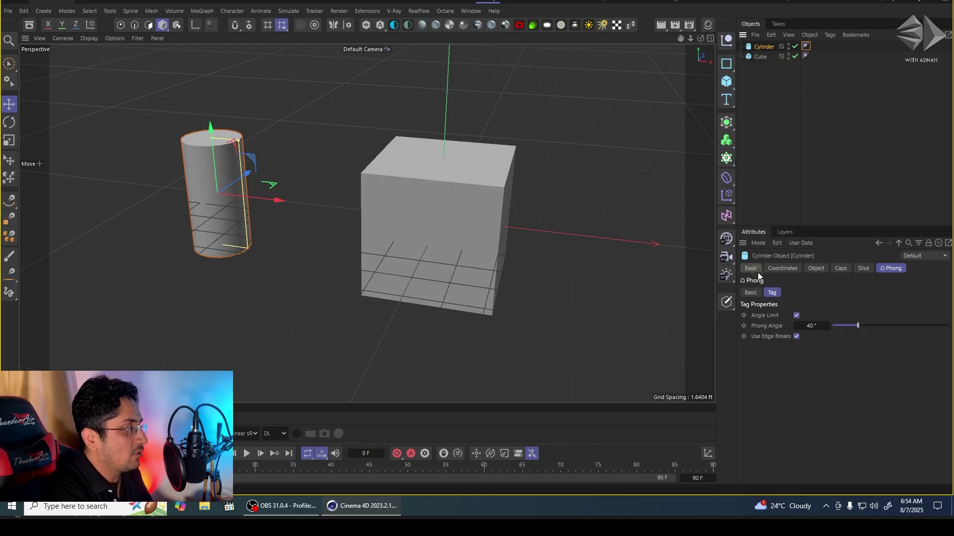
left_click(812, 270)
left_click(839, 270)
left_click(862, 270)
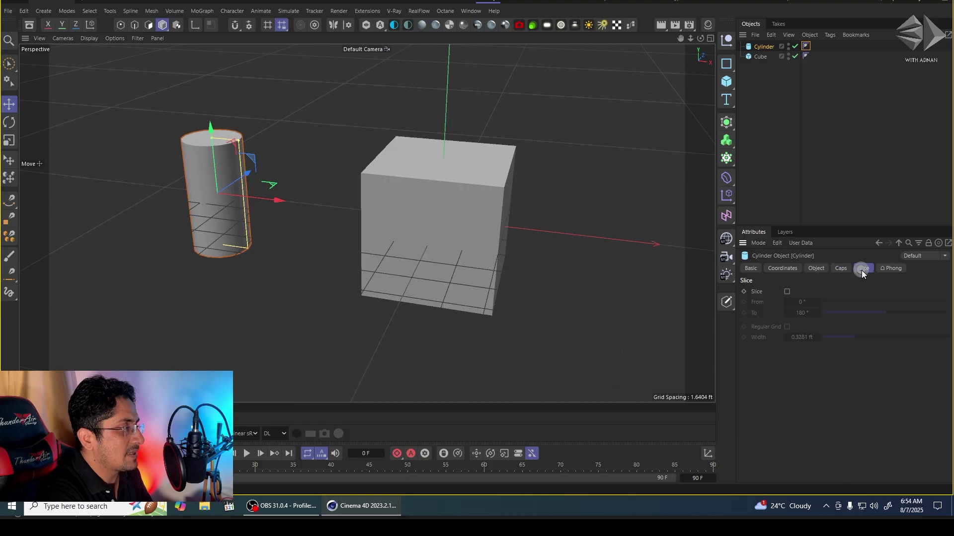
- Set the cube's X and Y sizes to 8 ft each
left_click(844, 207)
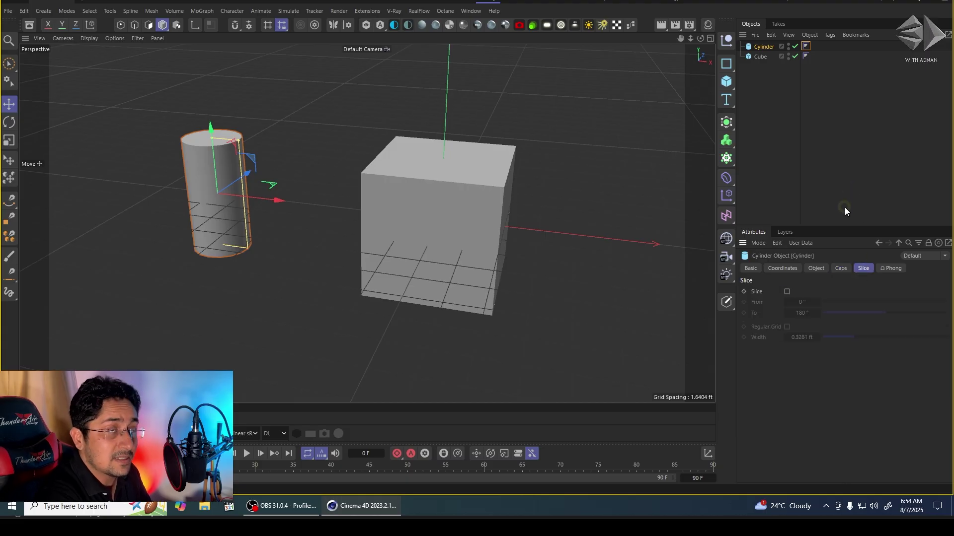
left_click(790, 155)
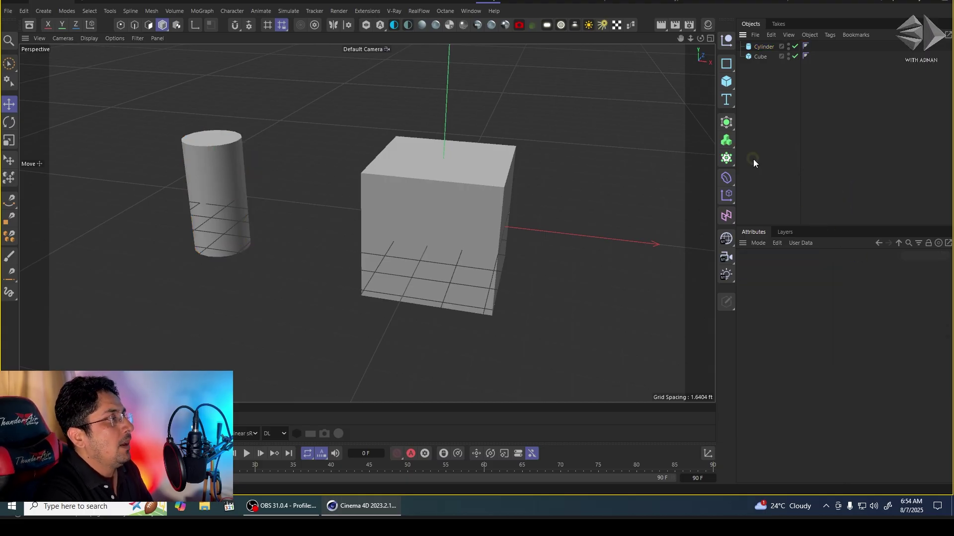
left_click(759, 56)
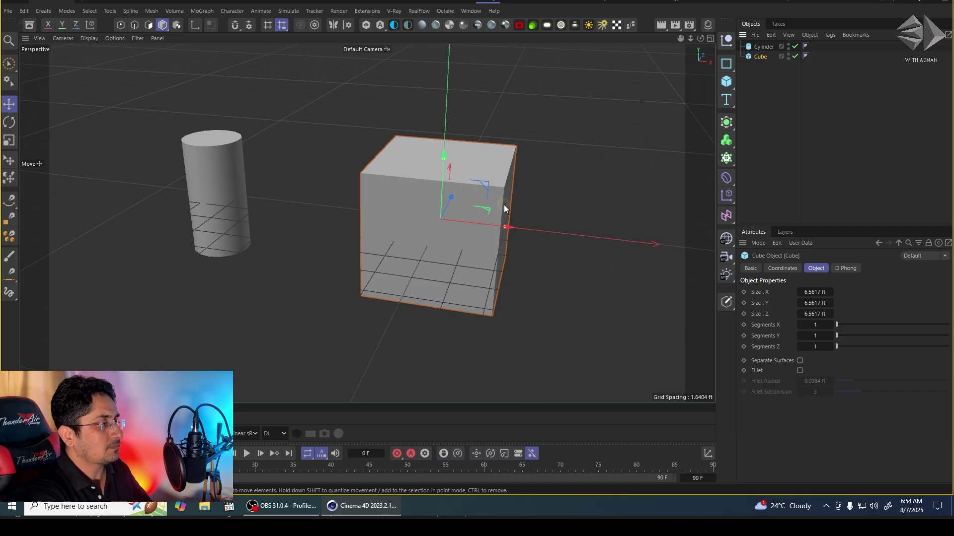
left_click(810, 292)
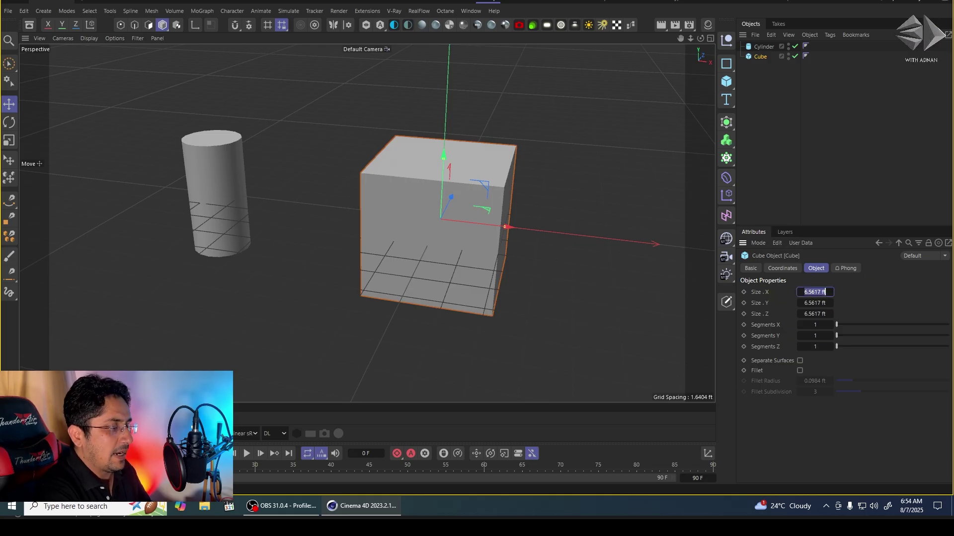
type("8")
key("Return")
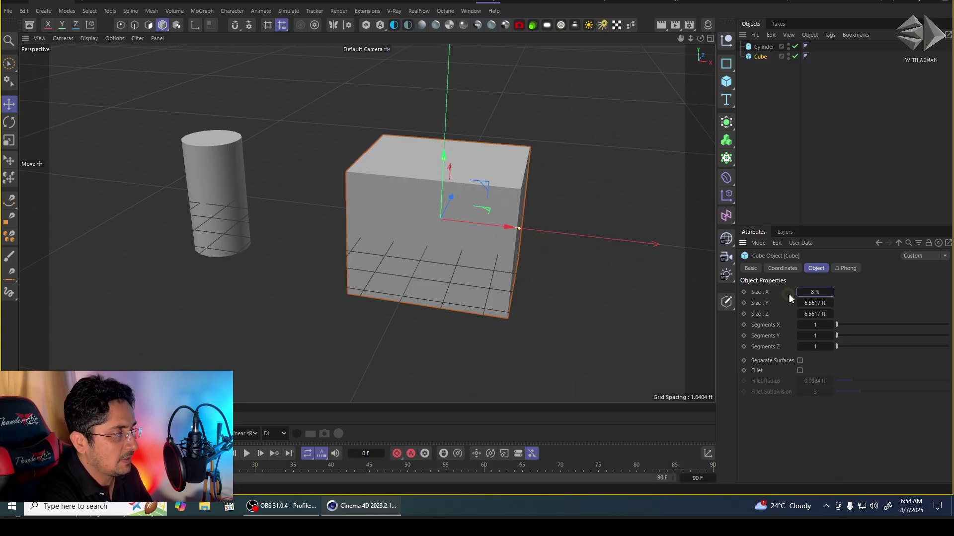
left_click(815, 303)
type("8")
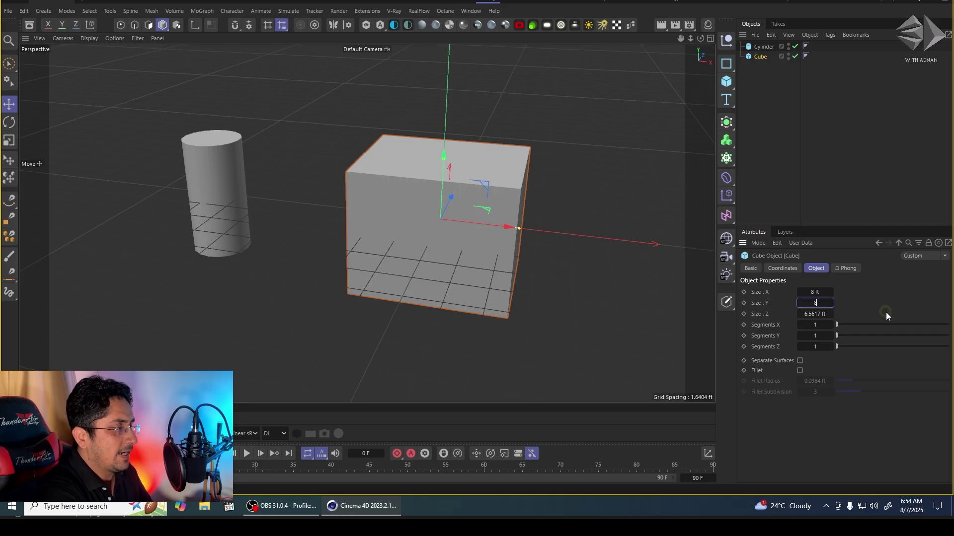
key("Return")
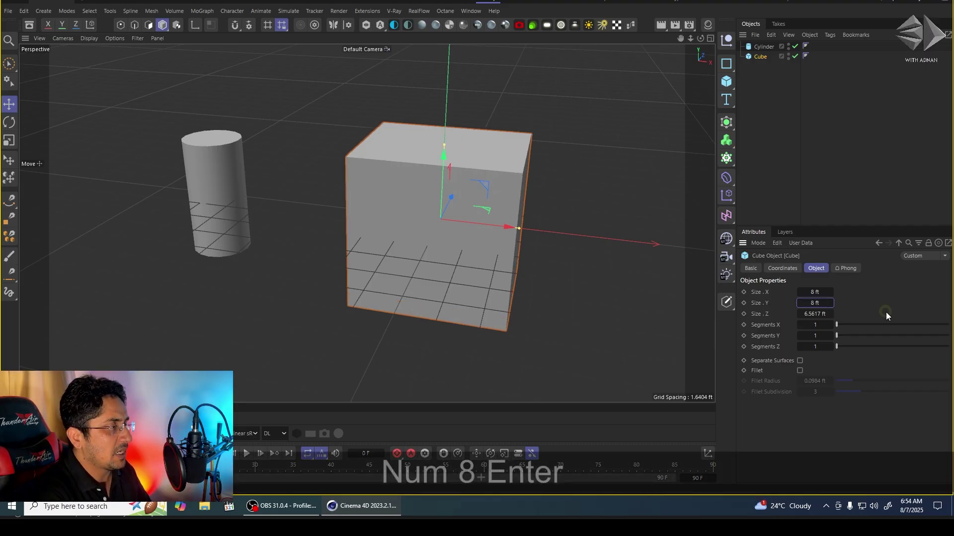
- Set the cube's Z size to 8 ft as well
left_click_drag(422, 183, 370, 224, "alt")
left_click(814, 314)
type("8")
key("Return")
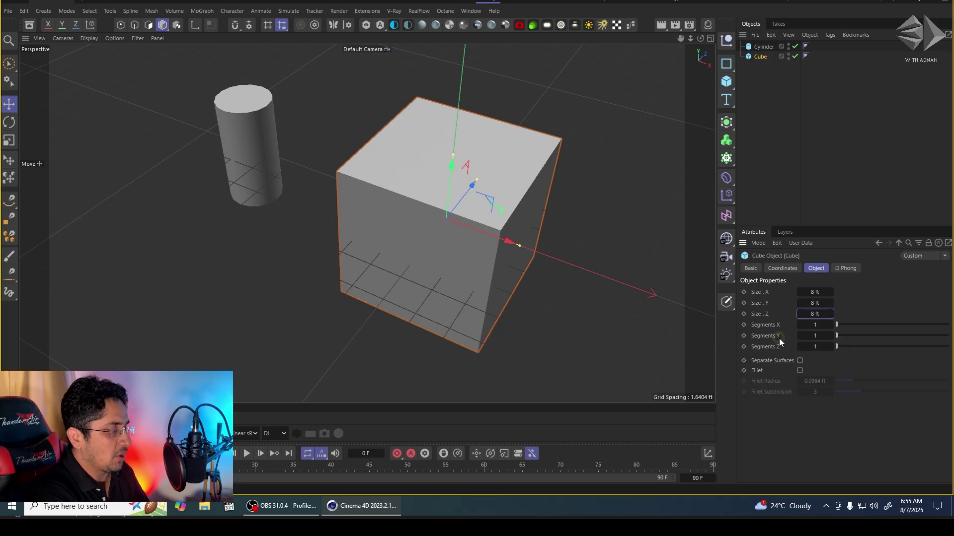
- Display the mesh lines over the shaded objects in the viewport
key("n")
key("b")
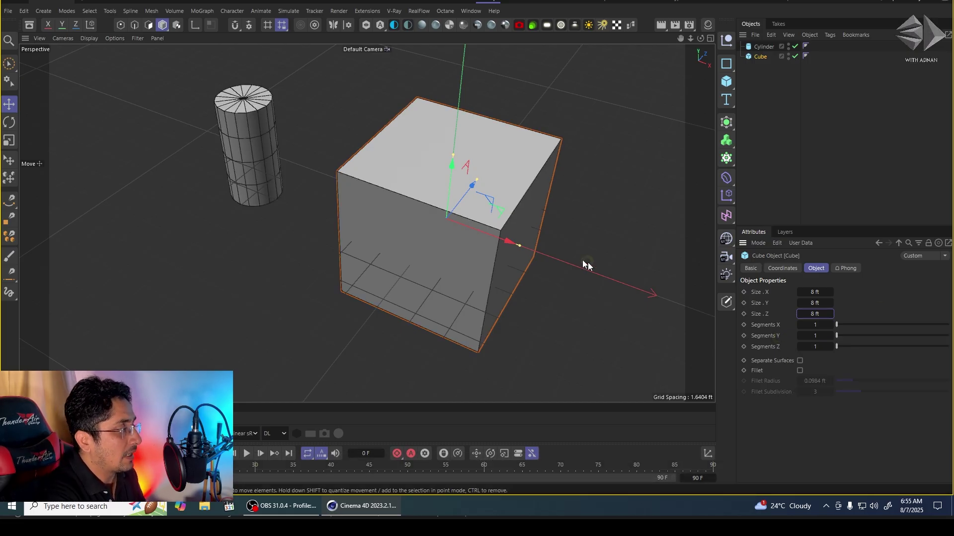
scroll(486, 248, "up", 5)
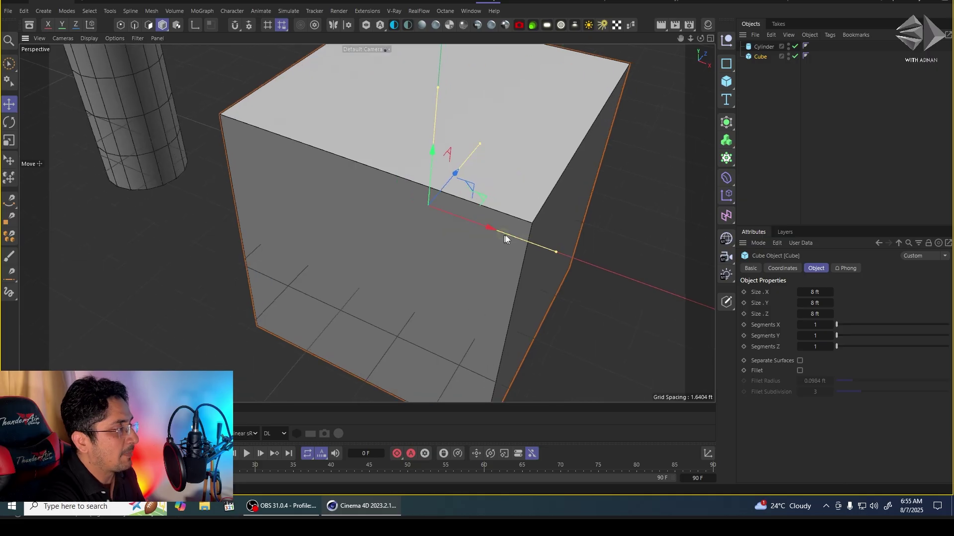
left_click_drag(505, 239, 531, 228, "alt")
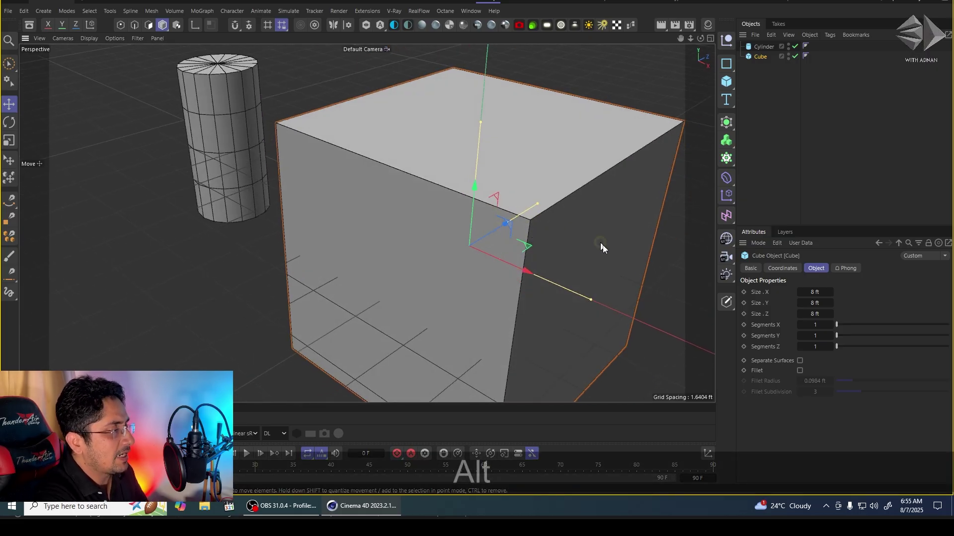
- Switch the viewport display to plain shading without mesh lines
left_click_drag(835, 325, 845, 328)
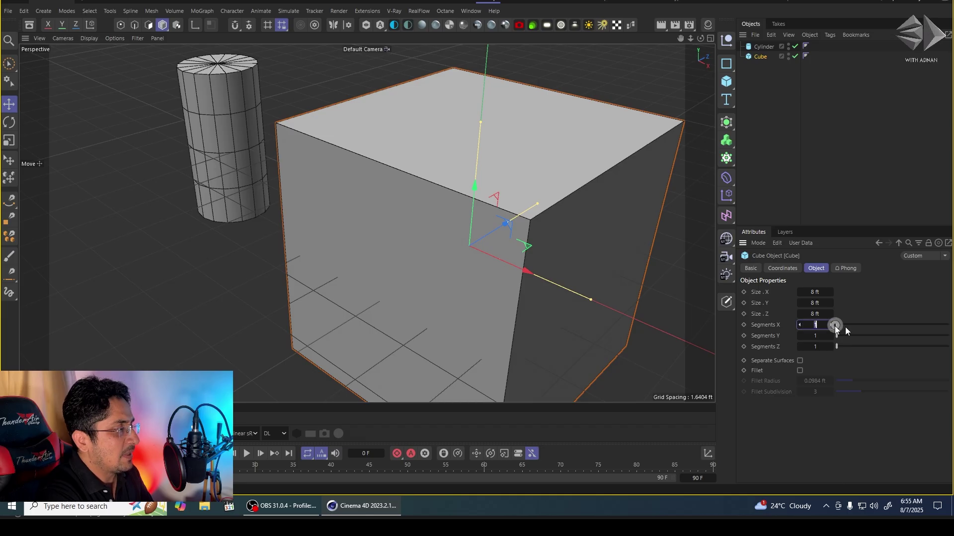
type("n")
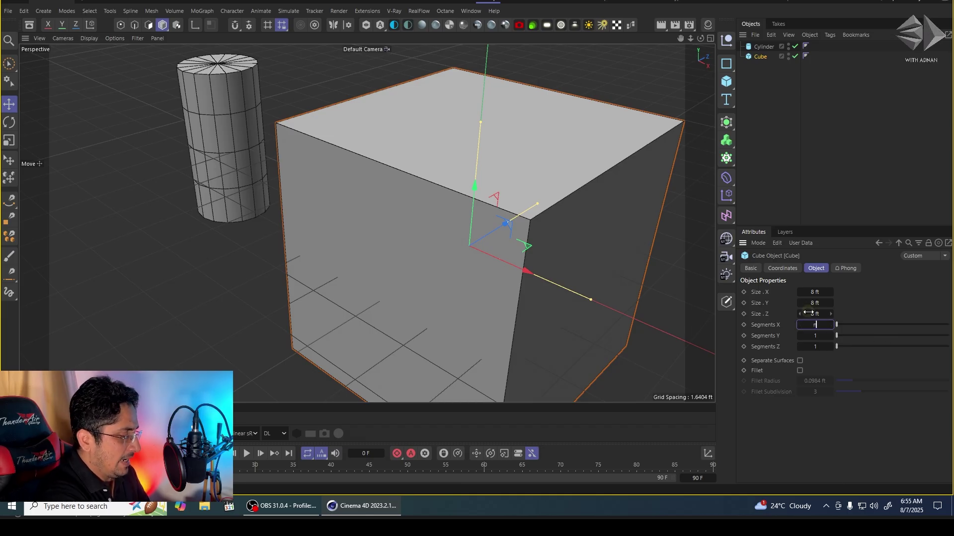
type("a")
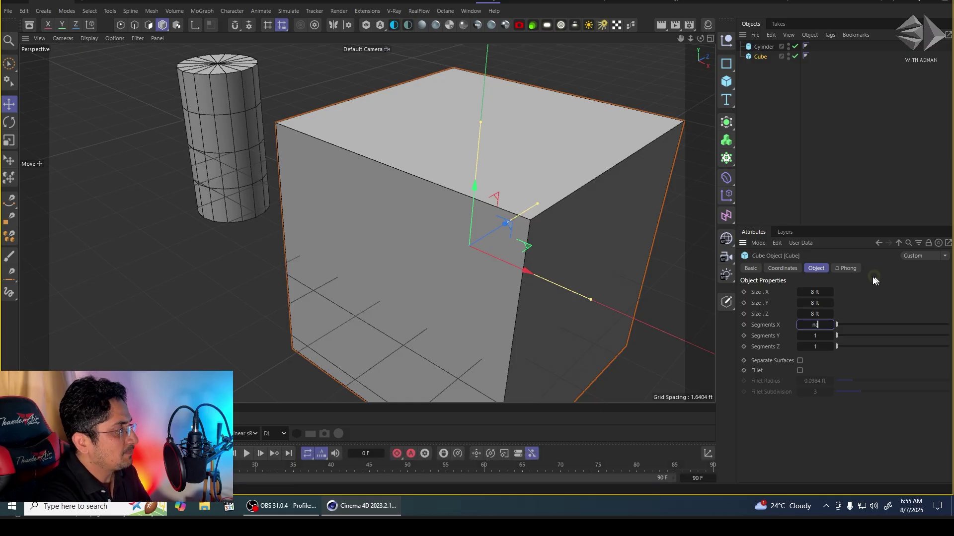
key("Return")
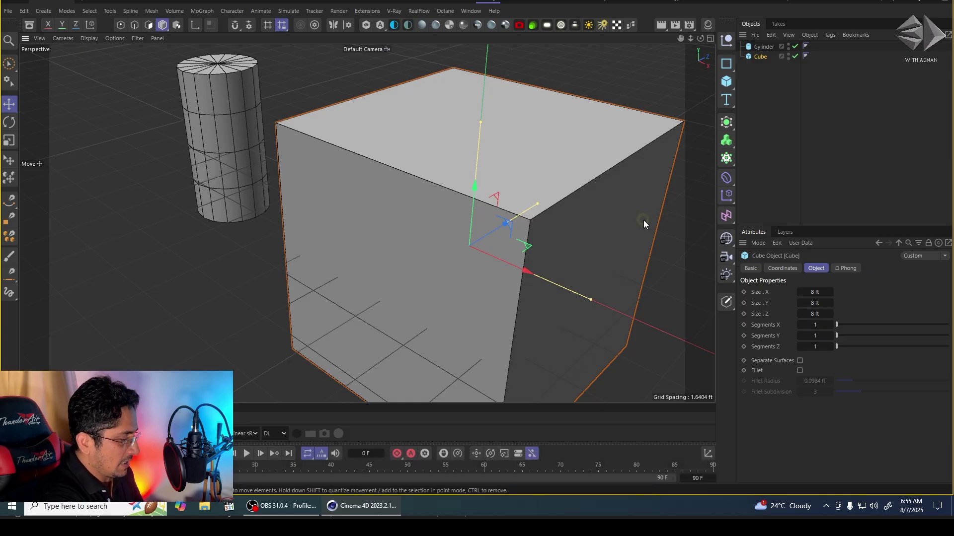
key("n")
key("a")
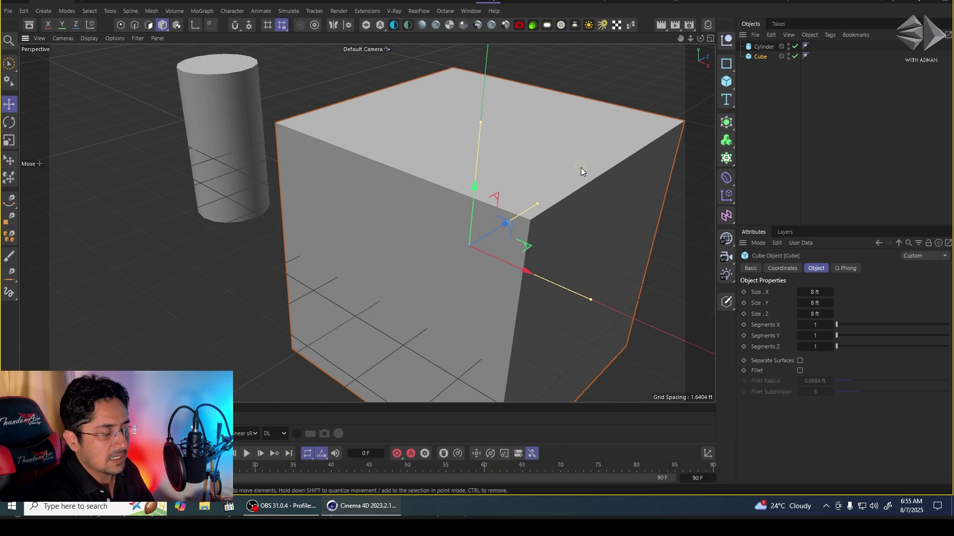
- Set the cube's X, Y and Z segments to 2 each
left_click(819, 325)
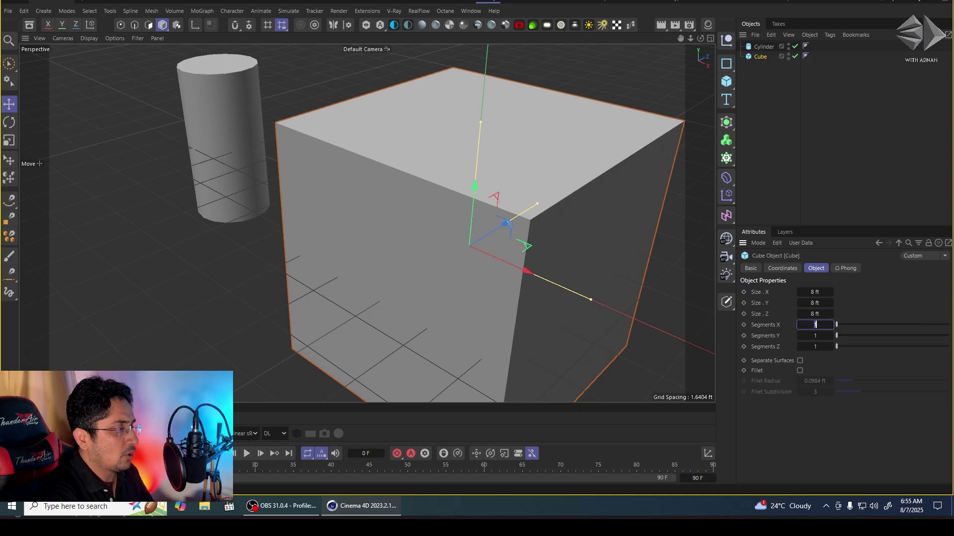
type("2")
key("Tab")
type("2")
key("Tab")
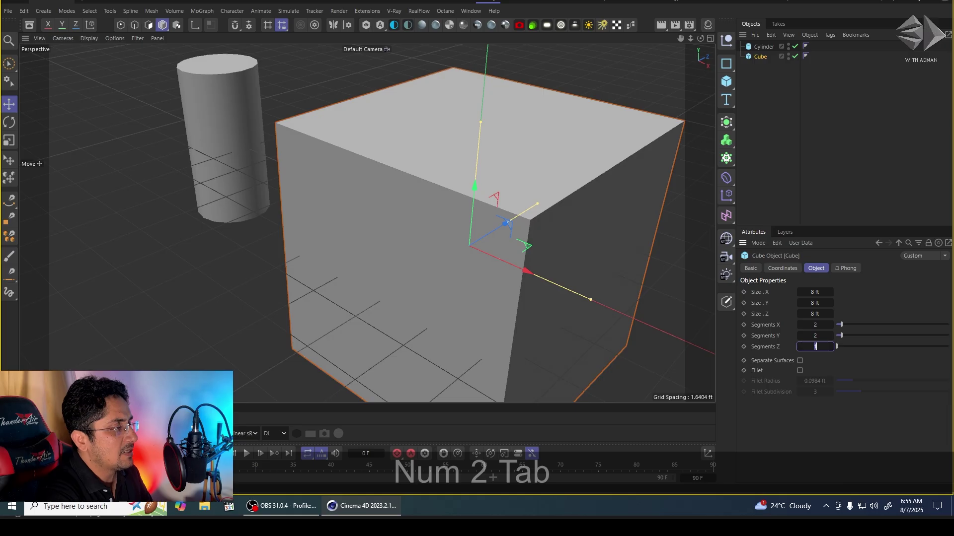
type("2")
key("Return")
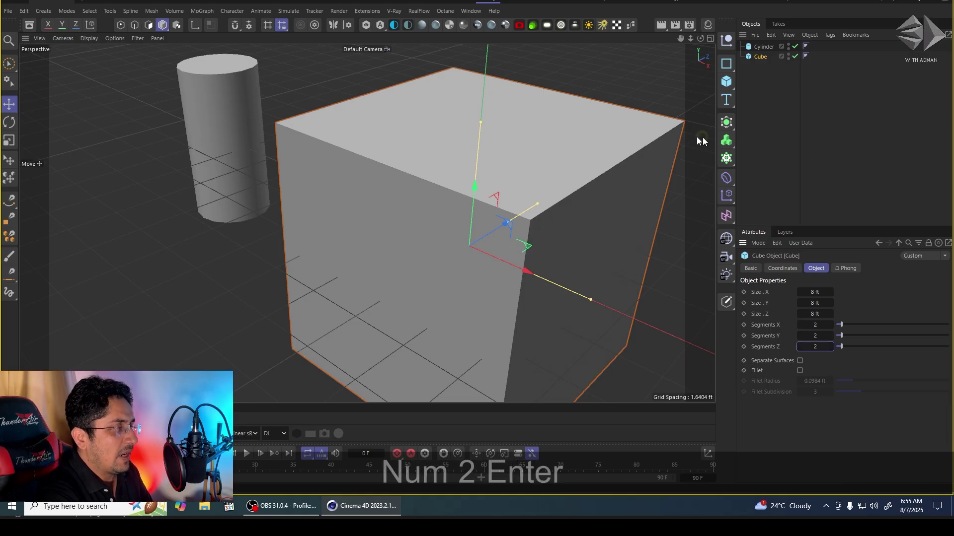
- Turn the mesh line display back on and examine the subdivisions on the cube's faces
mouse_move(555, 199)
left_mouse_down("alt")
mouse_move(557, 223)
mouse_move(538, 198)
left_mouse_up("alt")
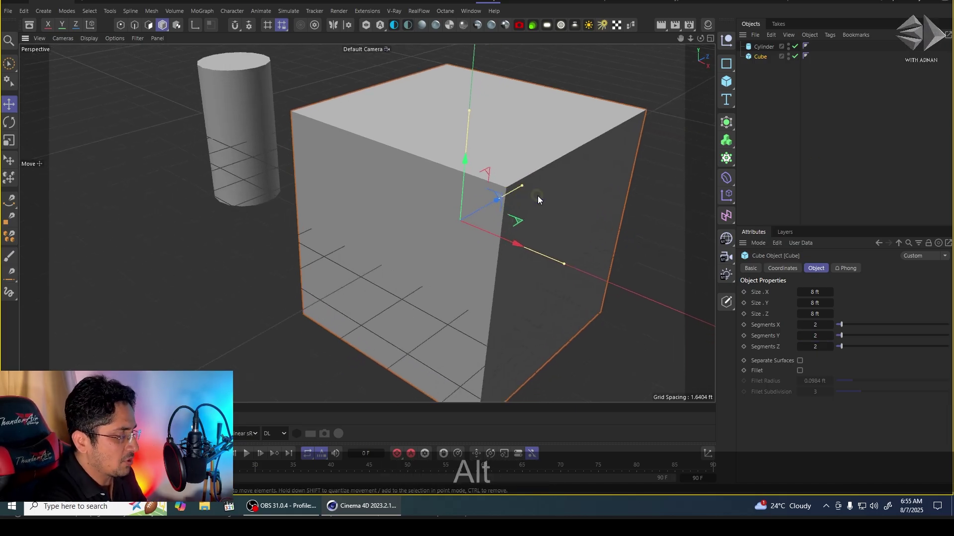
key("n")
key("b")
left_click_drag(537, 198, 505, 166, "alt")
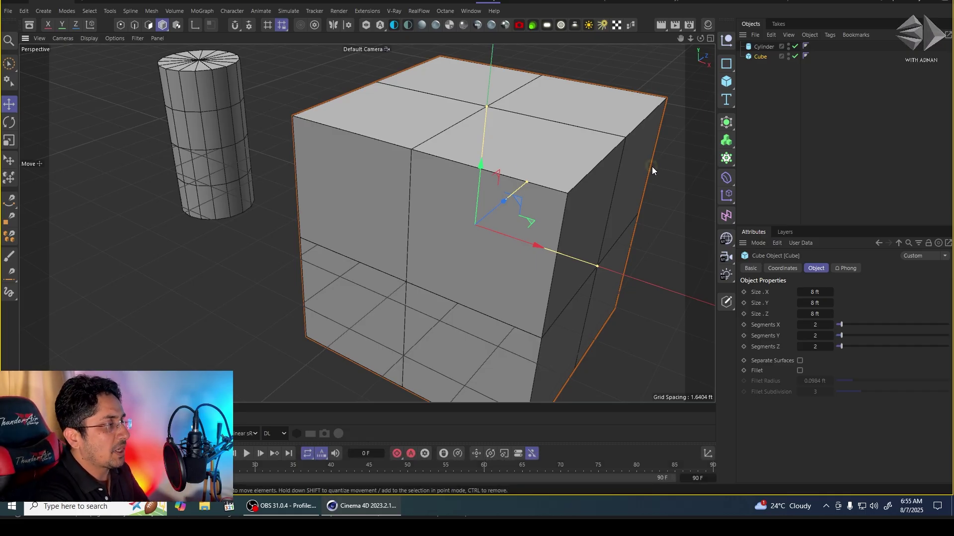
left_click_drag(423, 187, 511, 209, "alt")
- Reduce the cube's X, Y and Z segments to 1 each
double_click(820, 324)
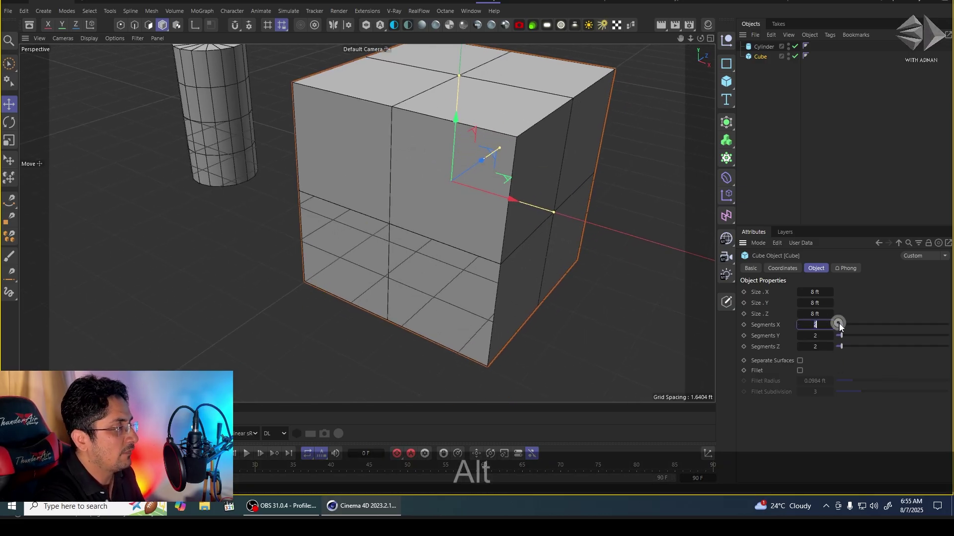
type("1")
key("Return")
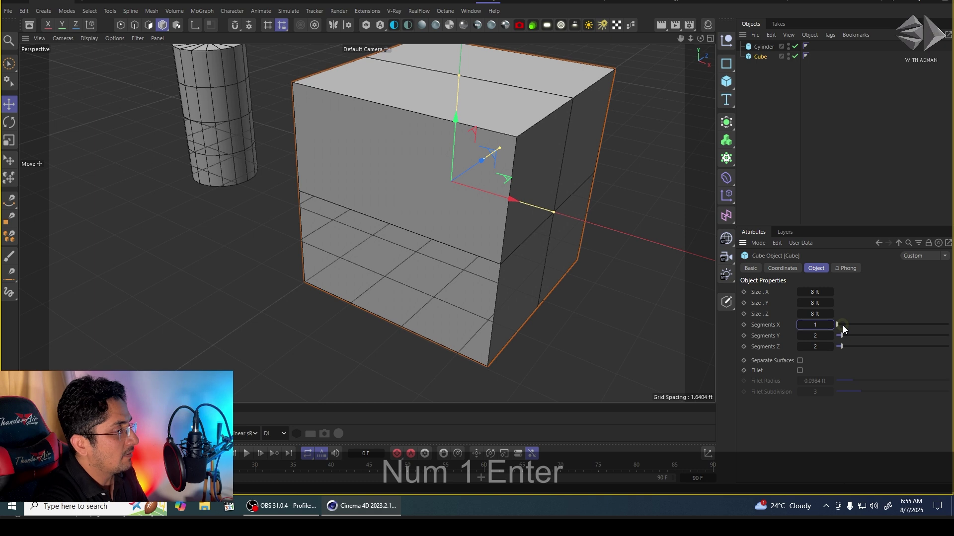
key("Tab")
key("Tab")
type("1")
key("Return")
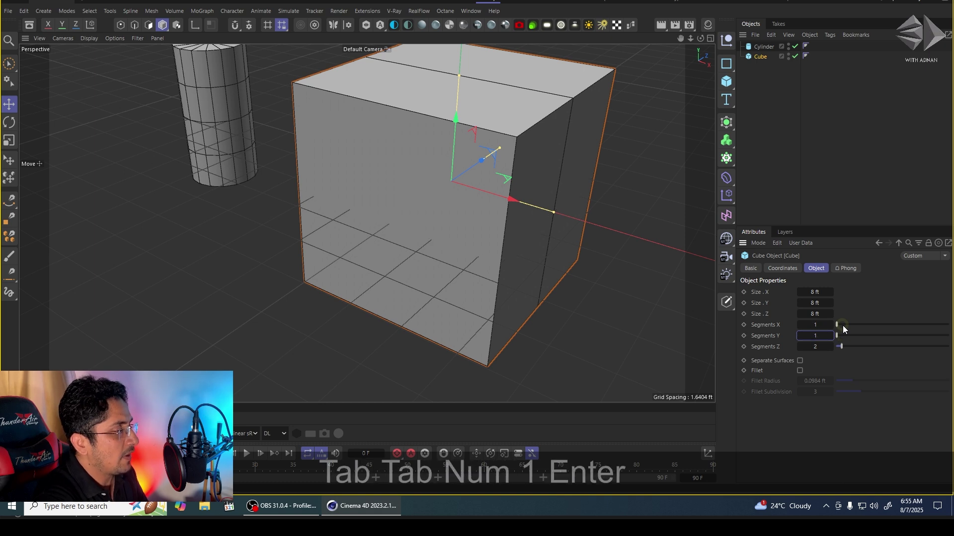
key("Tab")
key("Tab")
type("1")
key("Return")
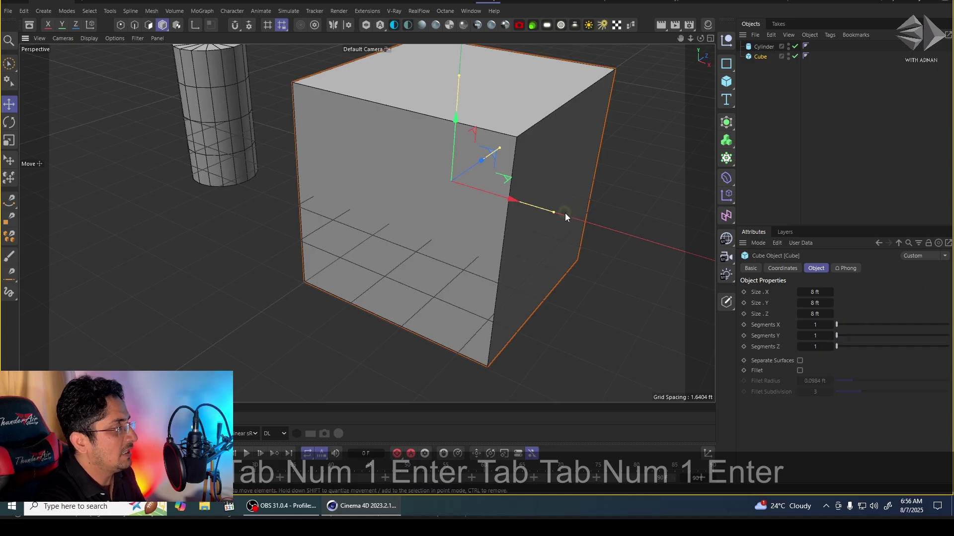
mouse_move(567, 214)
left_mouse_down("alt")
mouse_move(559, 208)
mouse_move(554, 221)
left_mouse_up("alt")
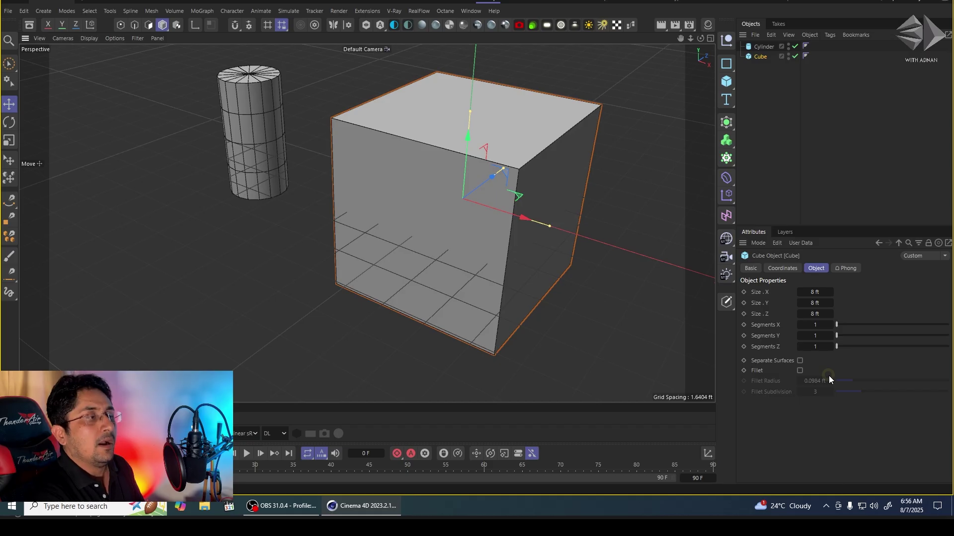
- Compare the attributes of the cylinder and the cube, then show the cylinder's Object properties
left_click(761, 48)
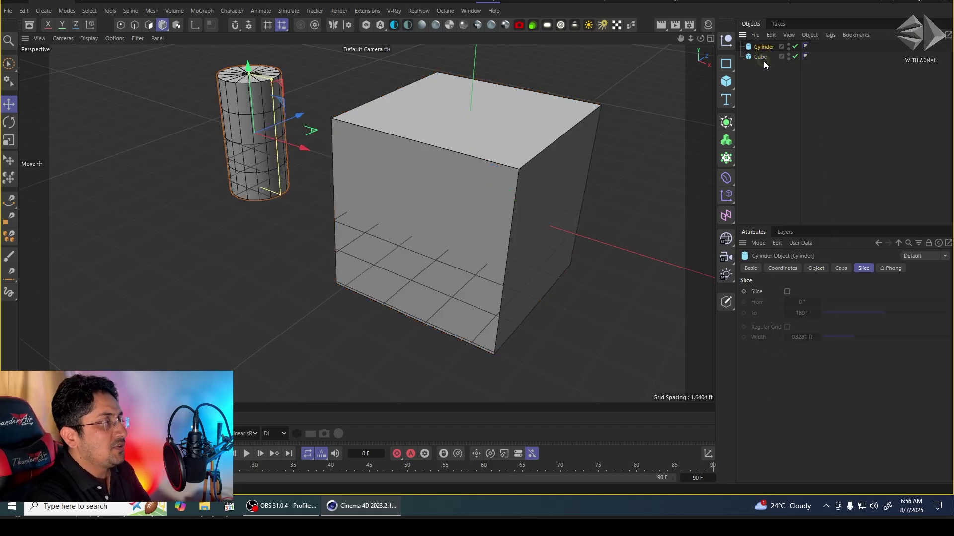
left_click(763, 58)
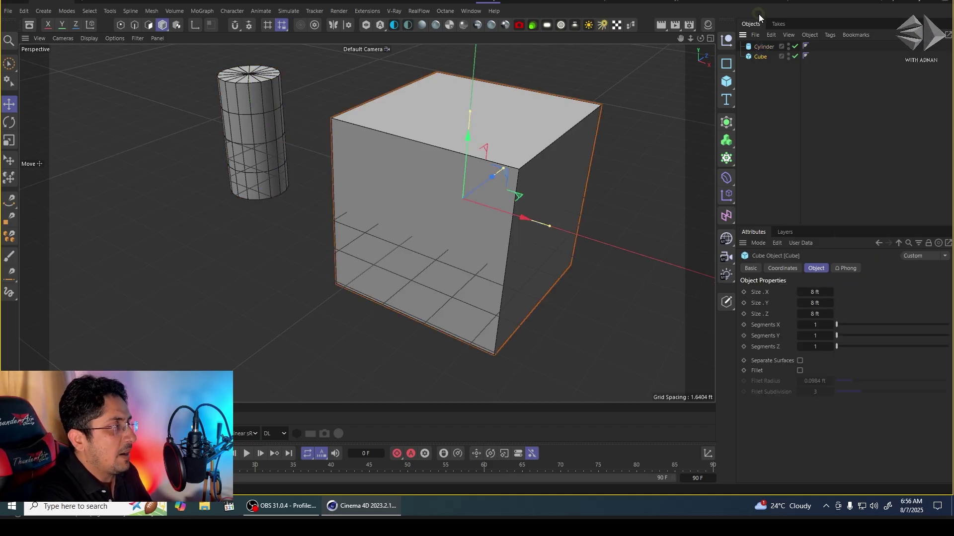
left_click(762, 48)
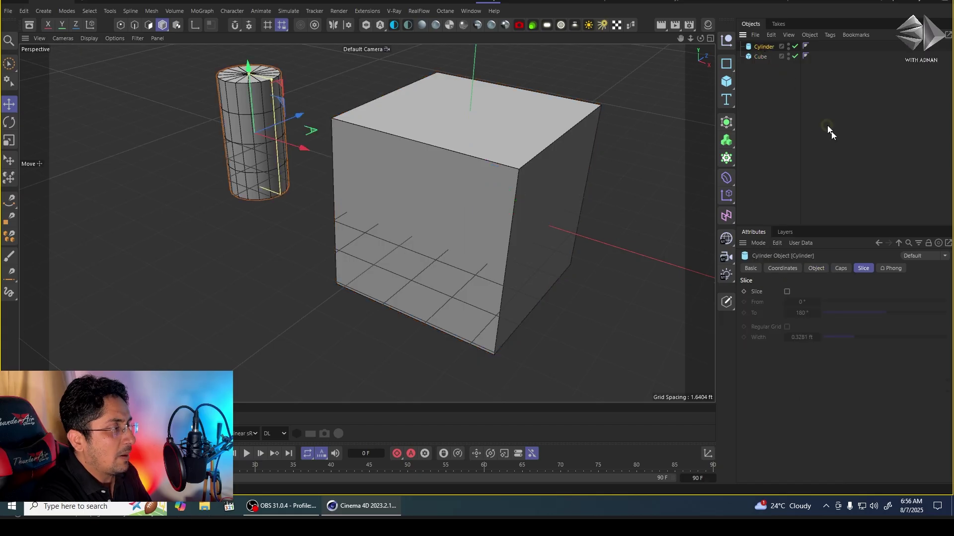
left_click(817, 268)
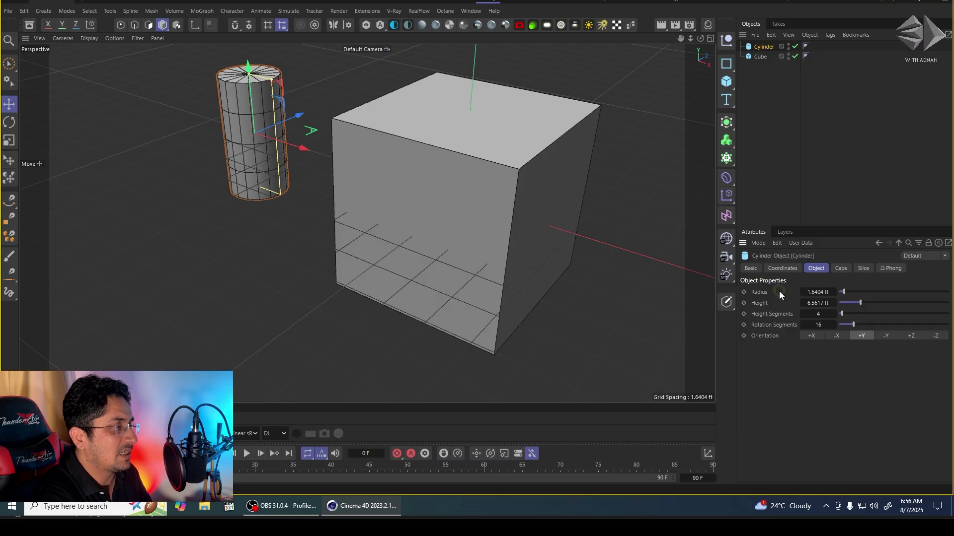
- Delete the cube from the scene and select the cylinder
right_click_drag(234, 119, 455, 158, "alt")
left_click(606, 217)
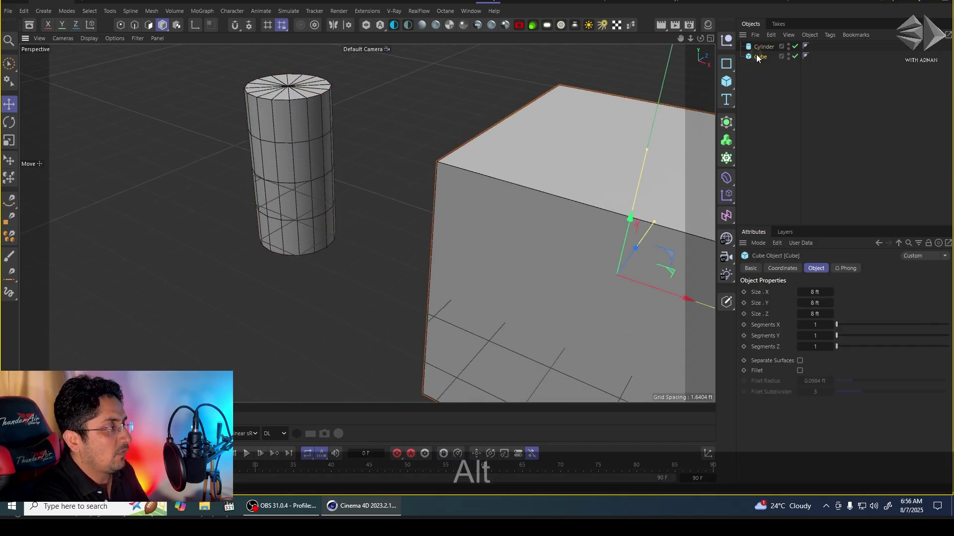
key("Delete")
left_click_drag(187, 118, 443, 184, "alt")
scroll(435, 183, "up", 2)
scroll(435, 183, "down", 2)
left_click(440, 166)
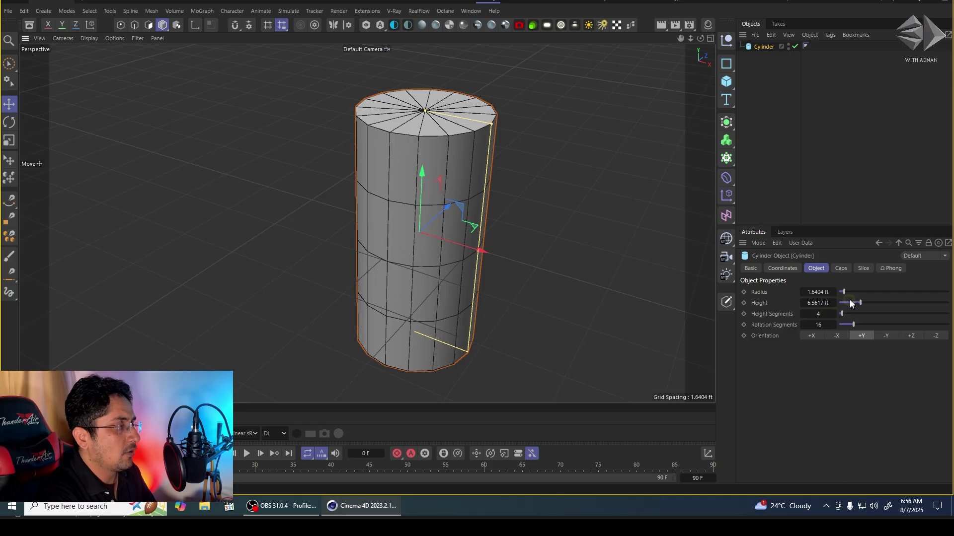
- Set the cylinder's radius to 8 ft and its height to 5 ft
left_click(823, 295)
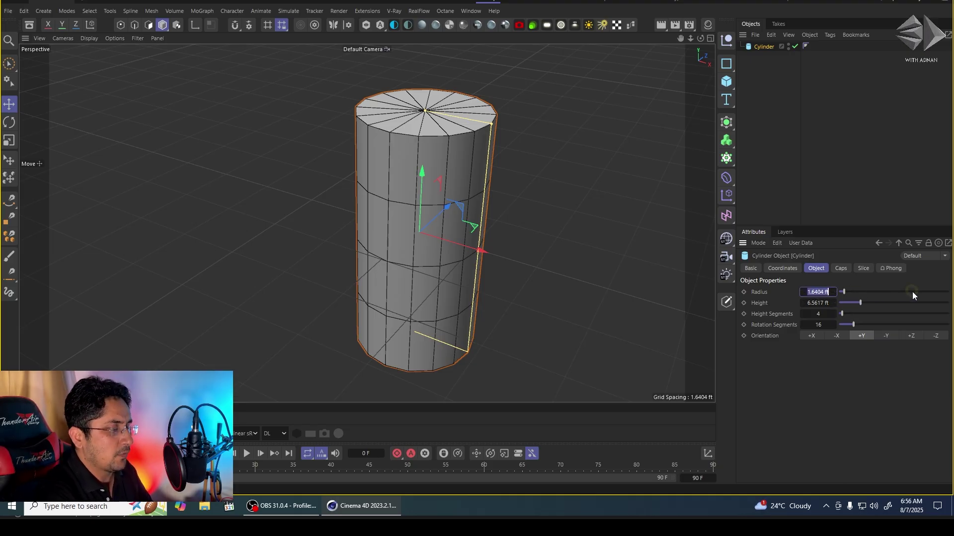
type("8")
key("Return")
scroll(368, 149, "down", 5)
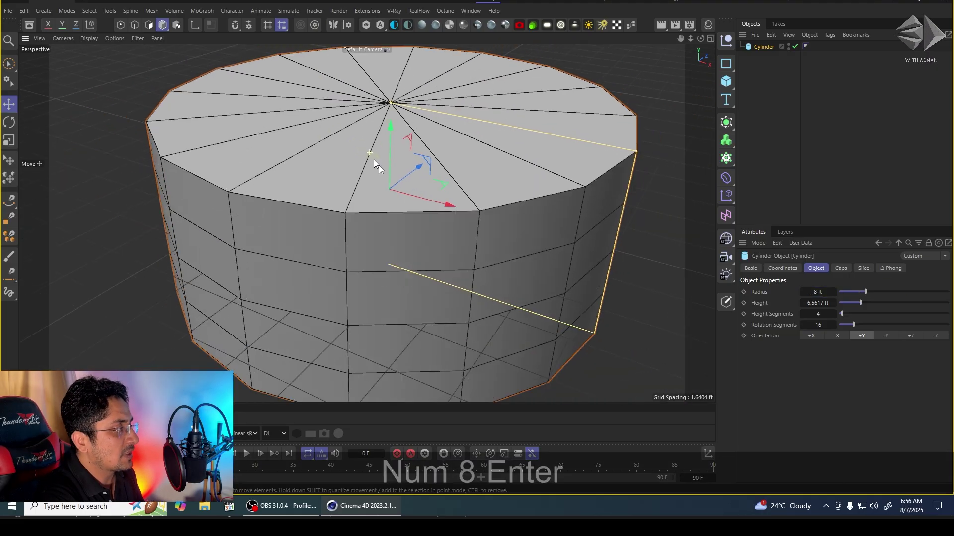
left_click(824, 304)
type("5")
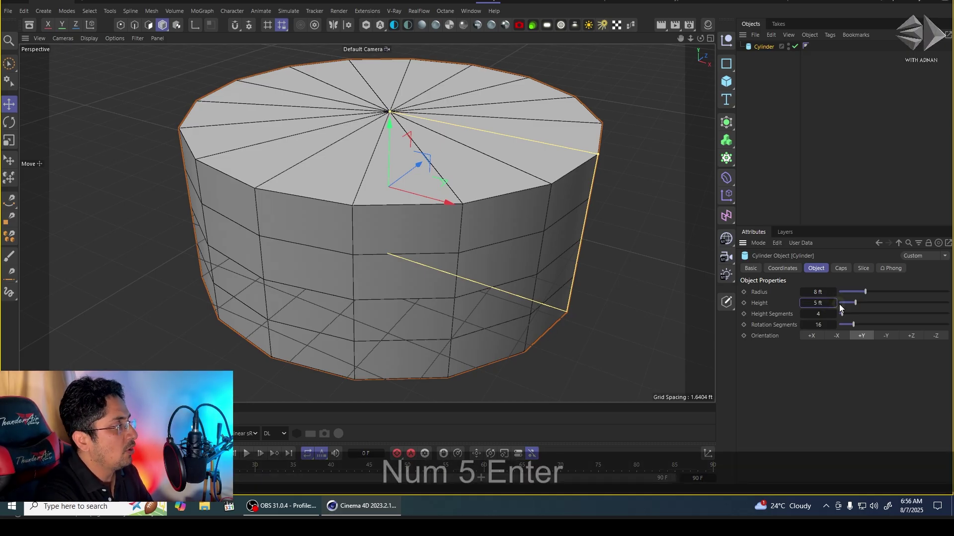
- Display the cylinder with Gouraud shading, without the segment lines on its surface
key("Return")
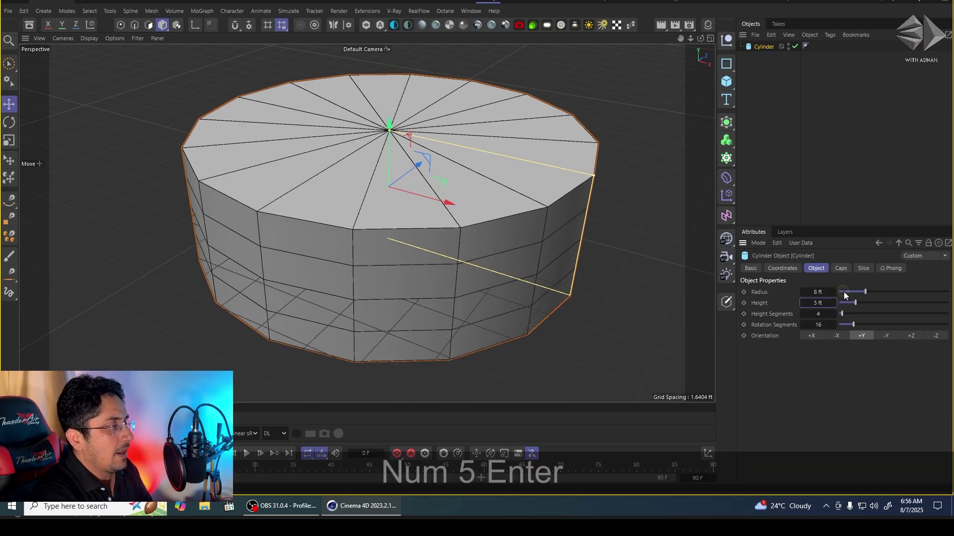
key("n")
key("a")
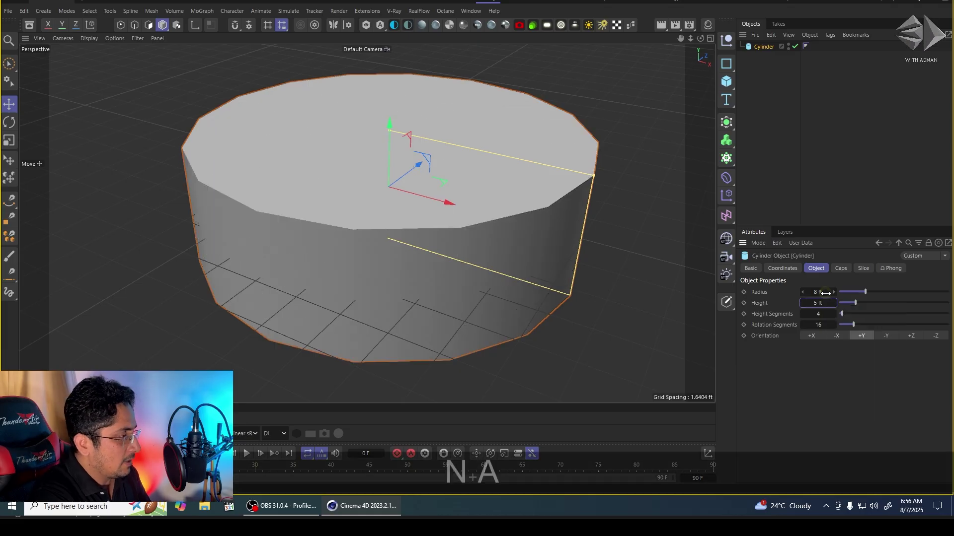
mouse_move(534, 216)
left_mouse_down("alt")
mouse_move(538, 270)
mouse_move(518, 258)
mouse_move(541, 260)
mouse_move(486, 241)
left_mouse_up("alt")
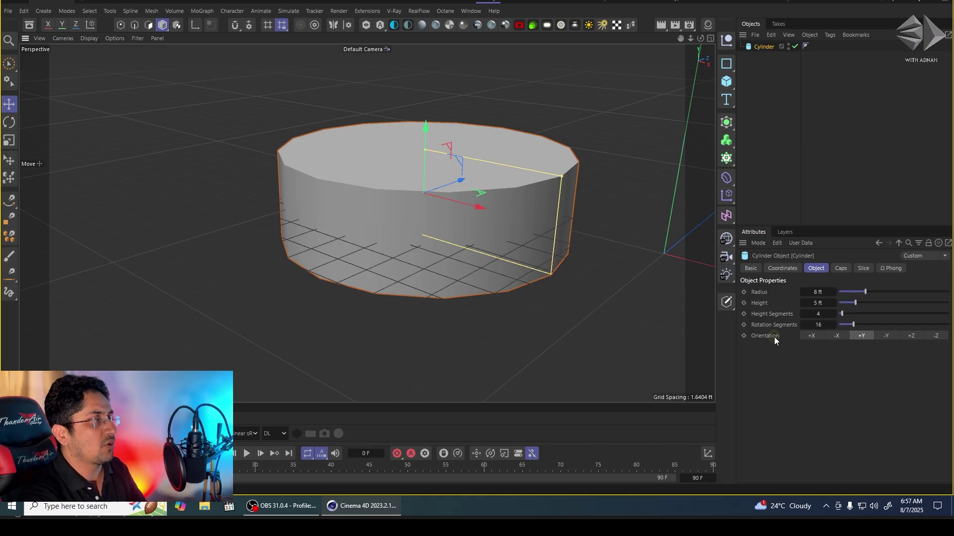
left_click(790, 80)
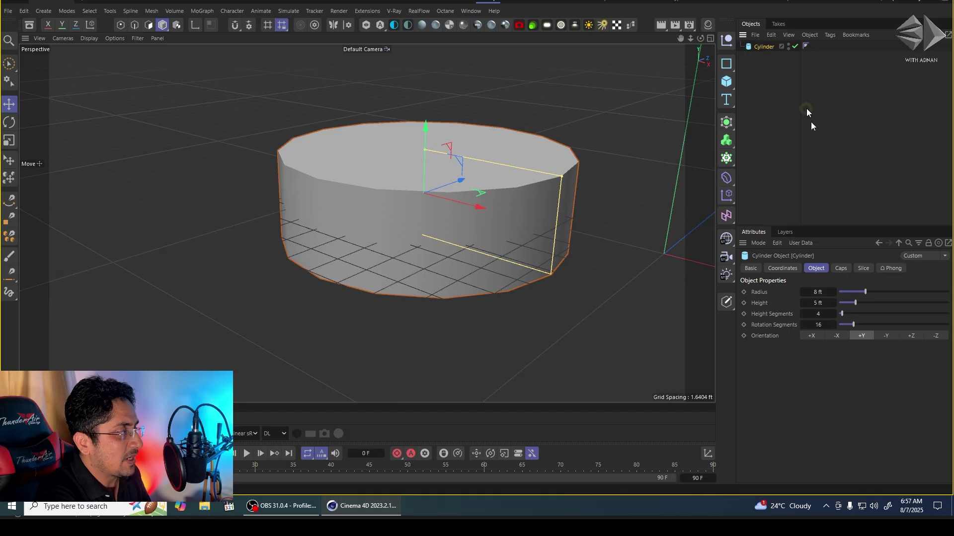
- Turn the cylinder's caps off, inspect the open interior, and turn the caps back on
left_click(841, 269)
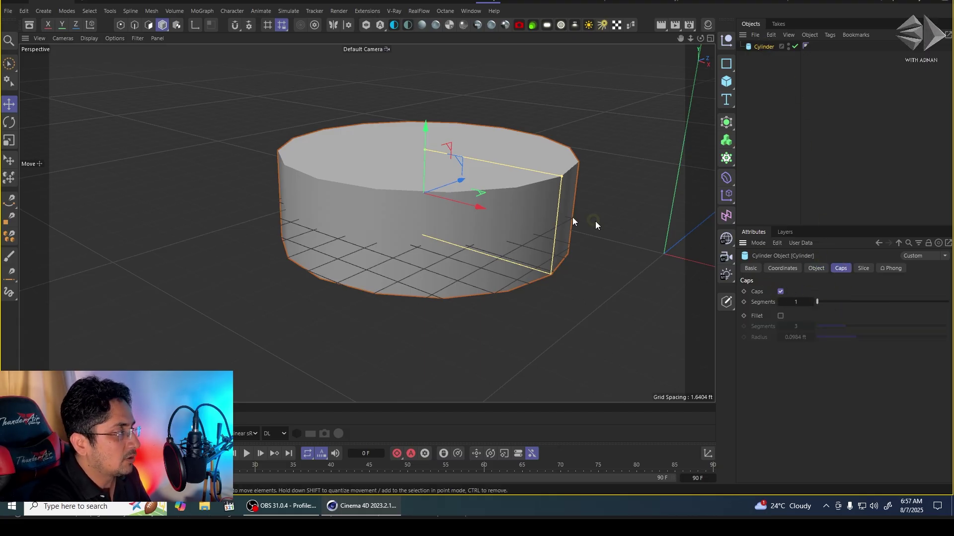
left_click_drag(500, 207, 492, 234, "alt")
left_click(813, 323)
left_click(780, 291)
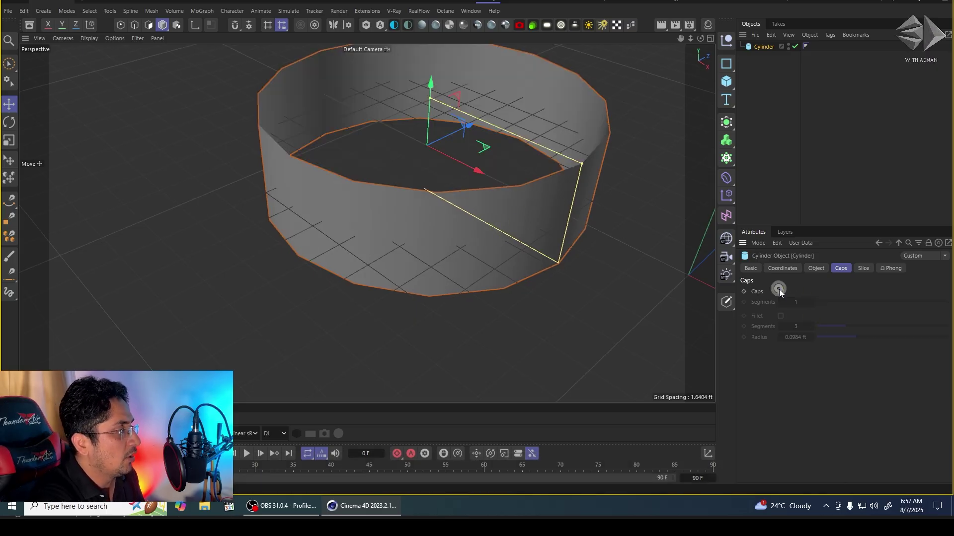
left_click_drag(660, 220, 559, 177, "alt")
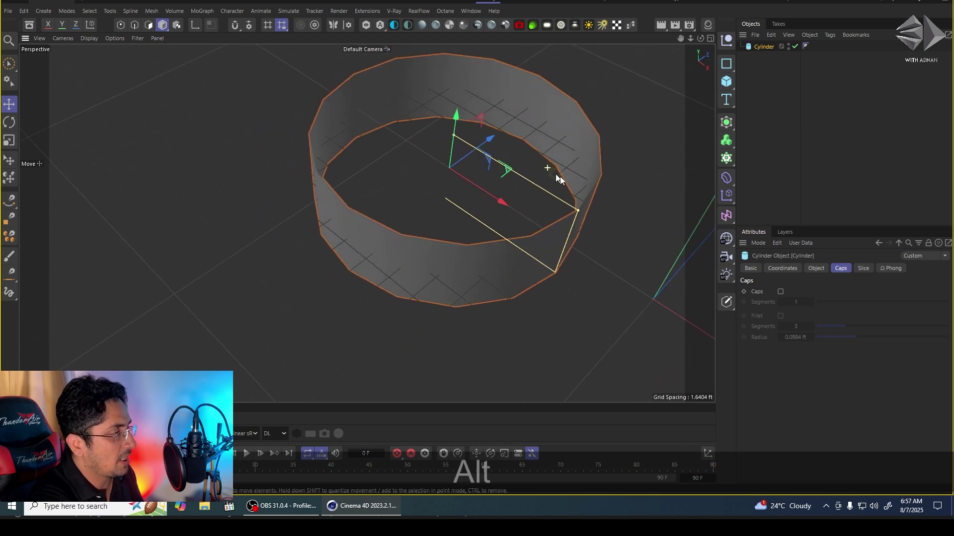
left_click(780, 289)
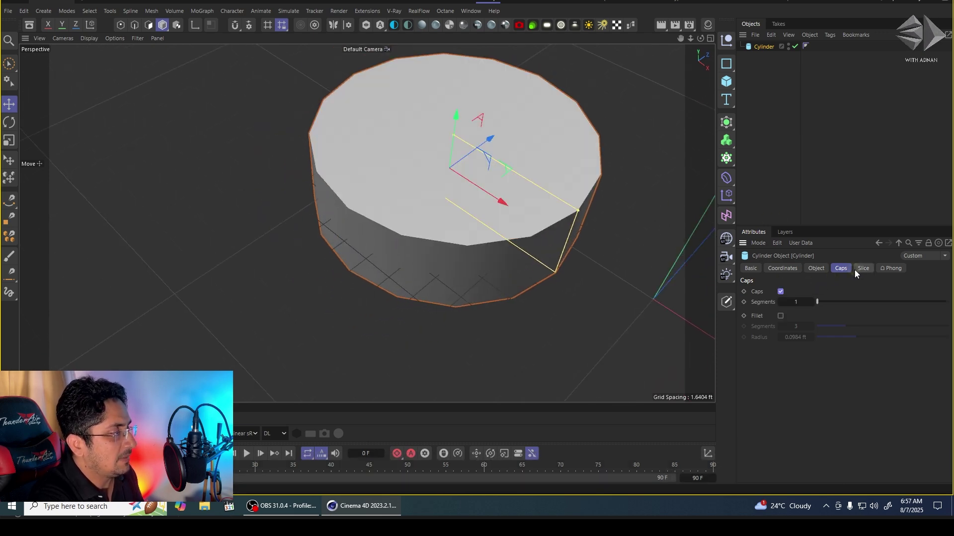
- Enable the fillet on the cylinder's caps with 4 segments and a radius of 0.1969 ft, and inspect the rounded edge
left_click(780, 316)
scroll(565, 223, "up", 2)
left_click_drag(569, 224, 573, 217, "alt")
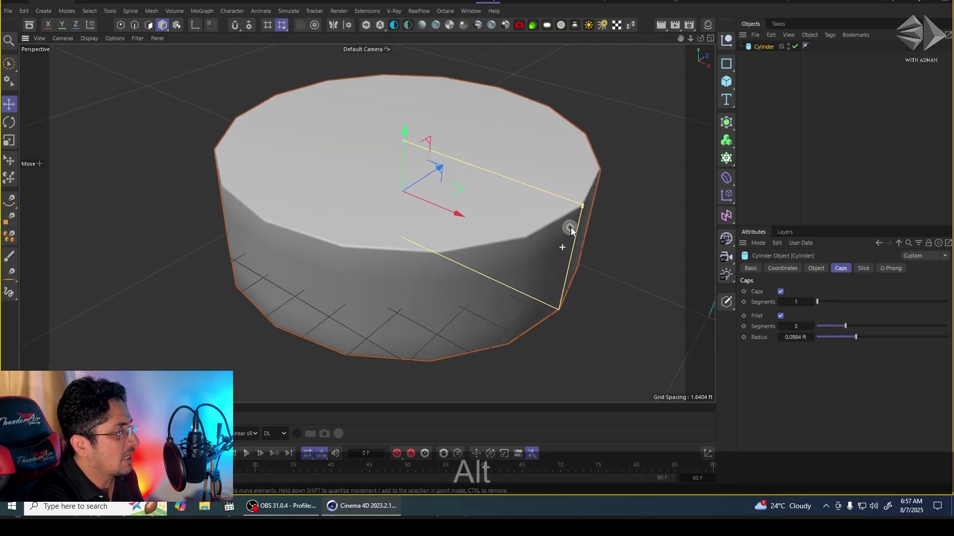
scroll(578, 211, "up", 3)
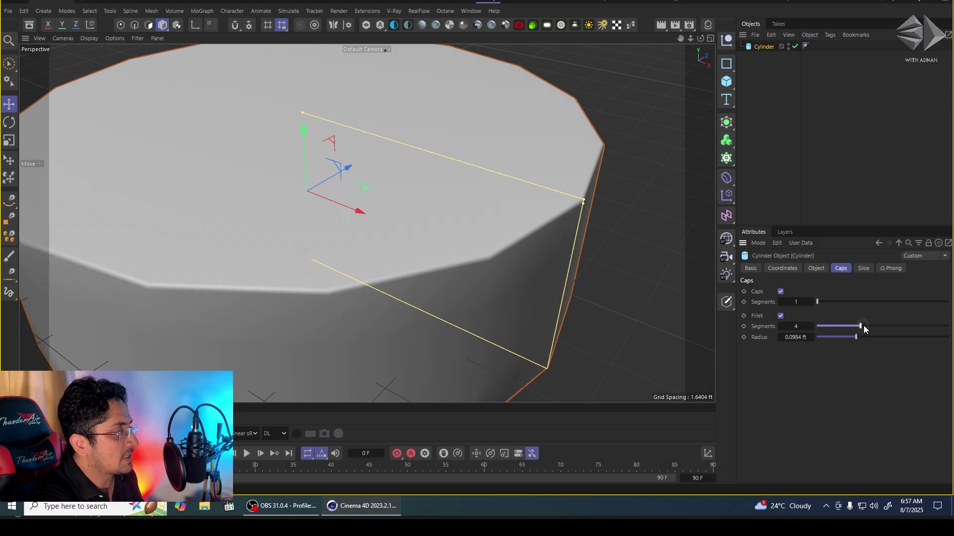
left_click_drag(855, 337, 900, 340)
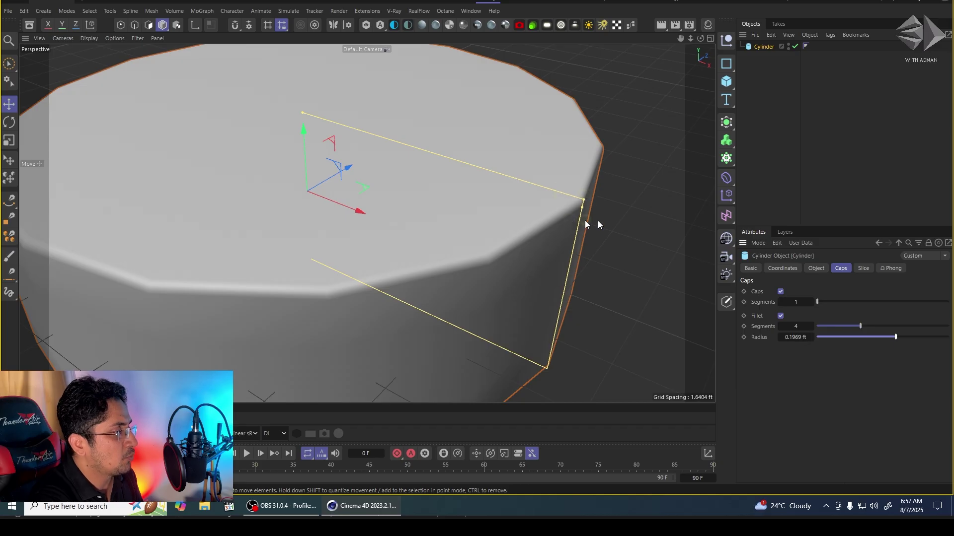
left_click(786, 148)
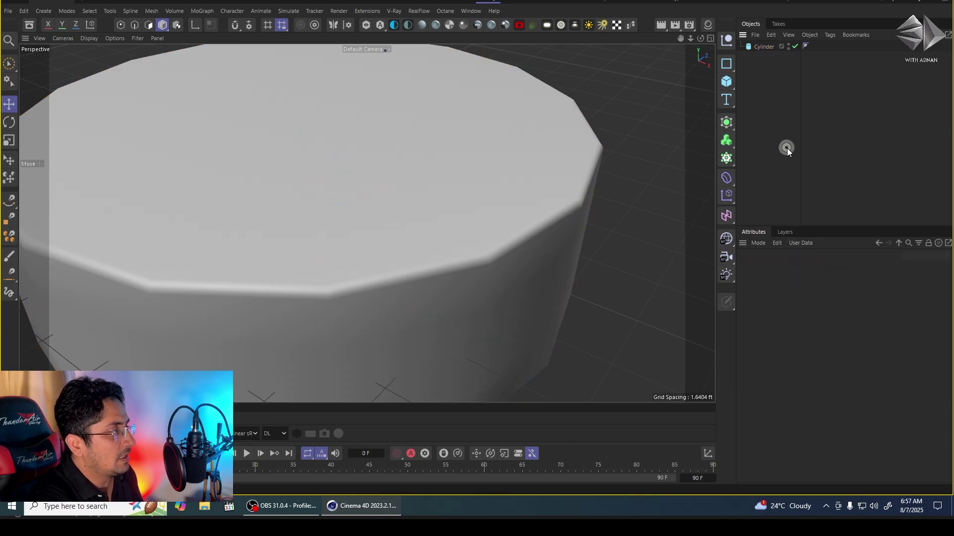
- Enable slicing on the cylinder and set the slice to run from 0° to 264°
left_click(773, 47)
left_click(863, 269)
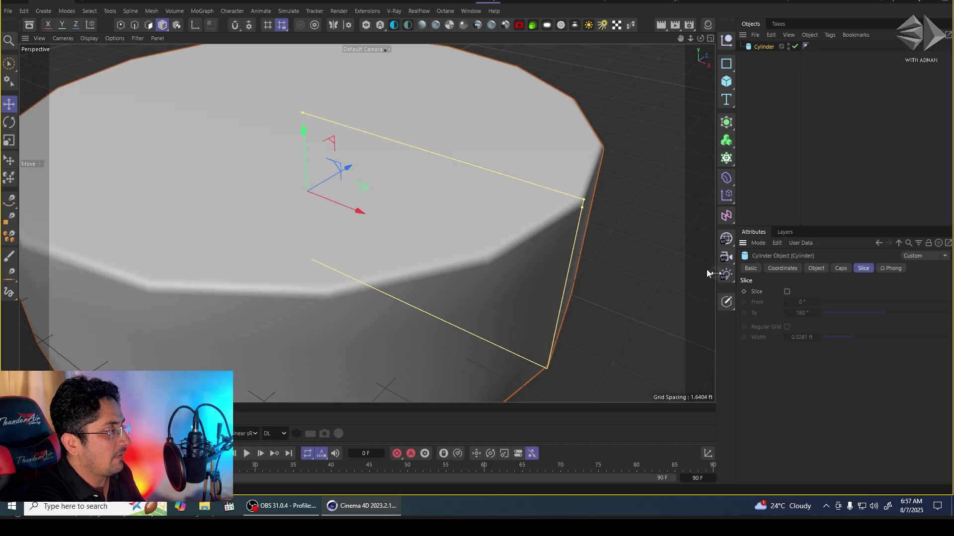
scroll(361, 196, "down", 3)
left_click_drag(378, 198, 383, 195, "alt")
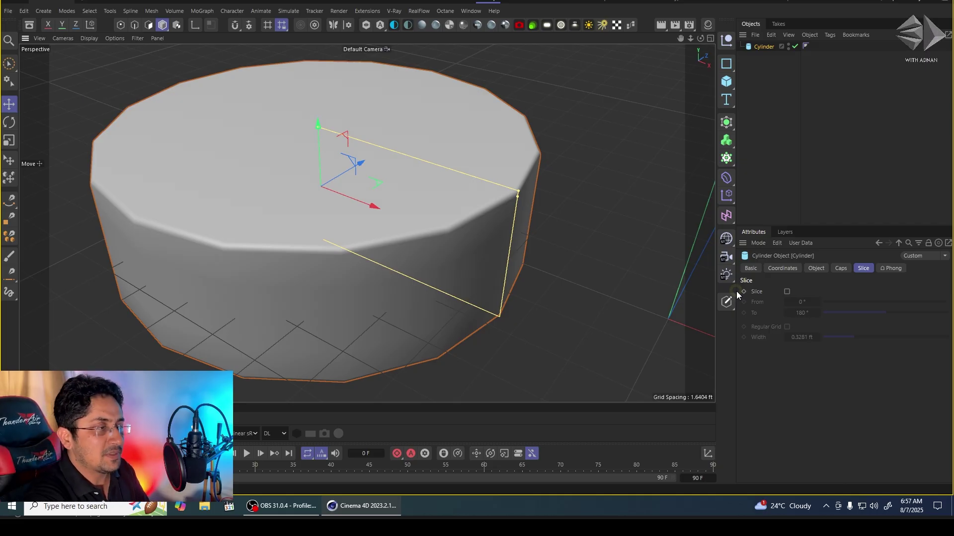
left_click(787, 292)
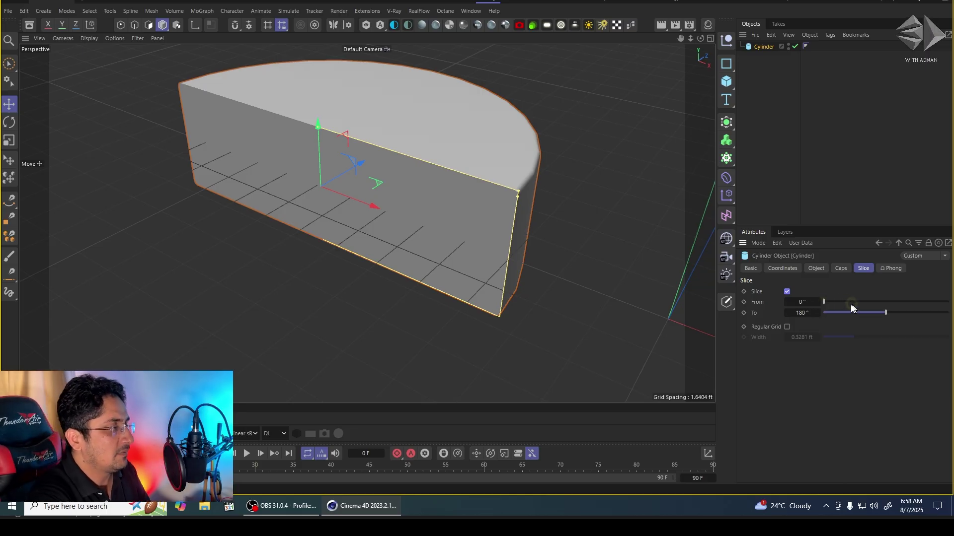
mouse_move(825, 302)
left_mouse_down()
mouse_move(862, 302)
mouse_move(821, 305)
left_mouse_up()
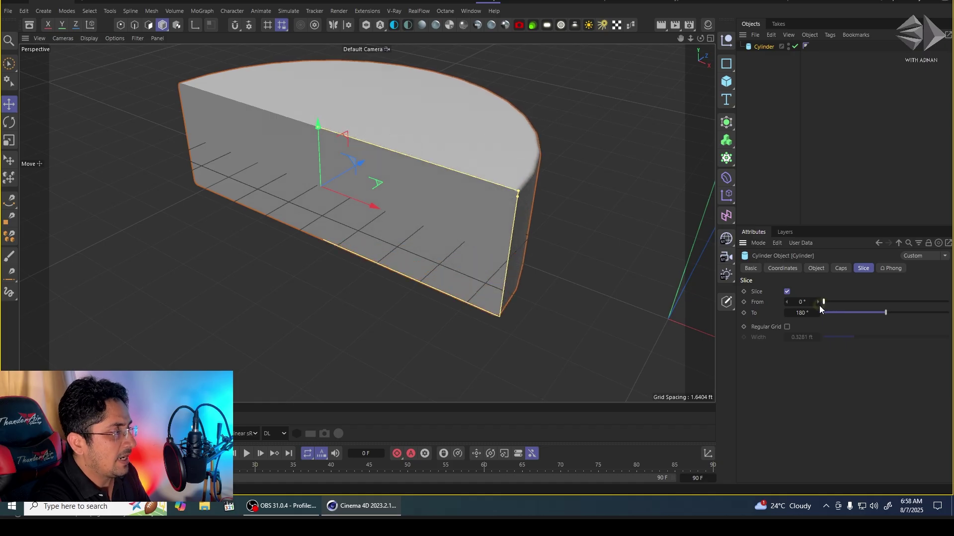
left_click_drag(890, 316, 916, 312)
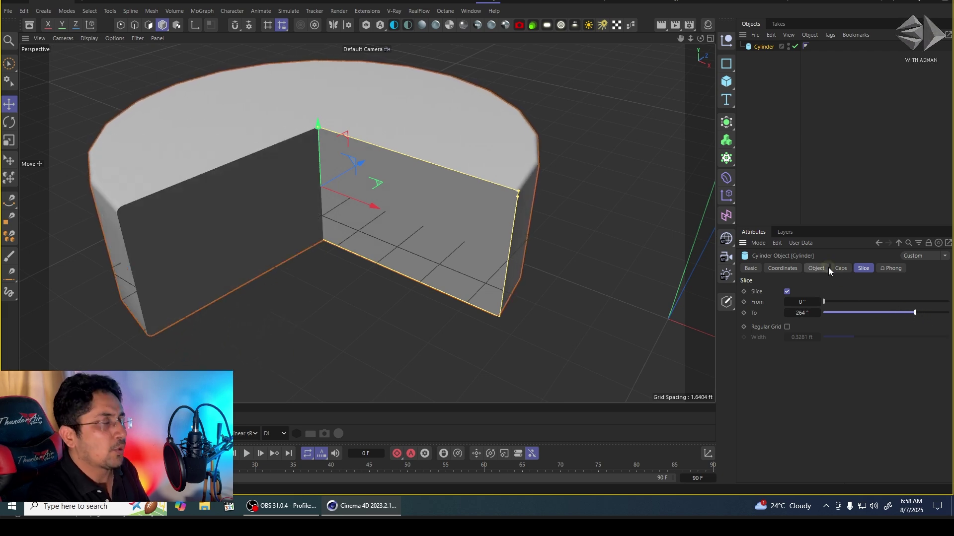